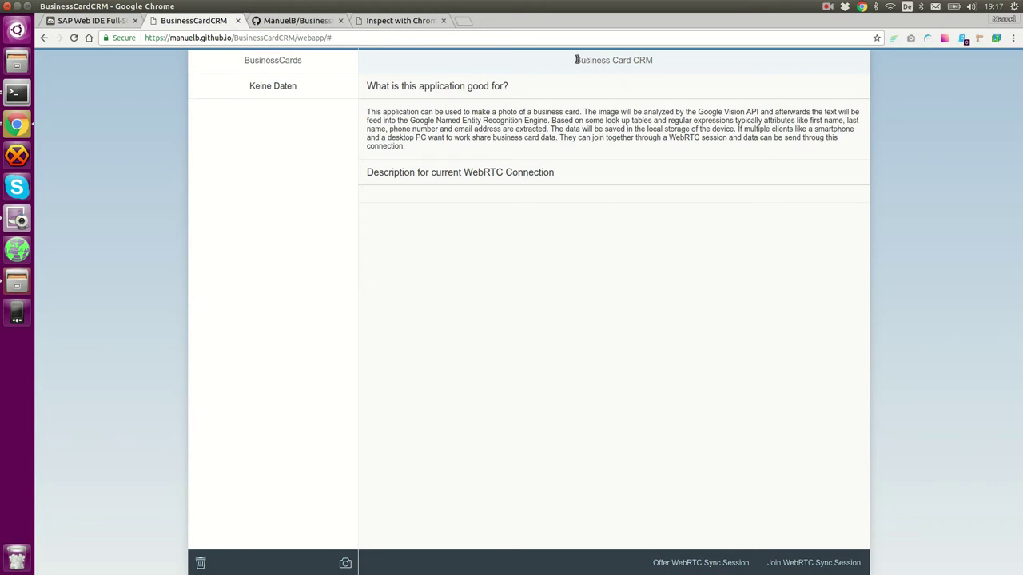
pyautogui.moveTo(575, 60); pyautogui.dragTo(652, 62)
pyautogui.click(643, 85)
pyautogui.click(31, 230)
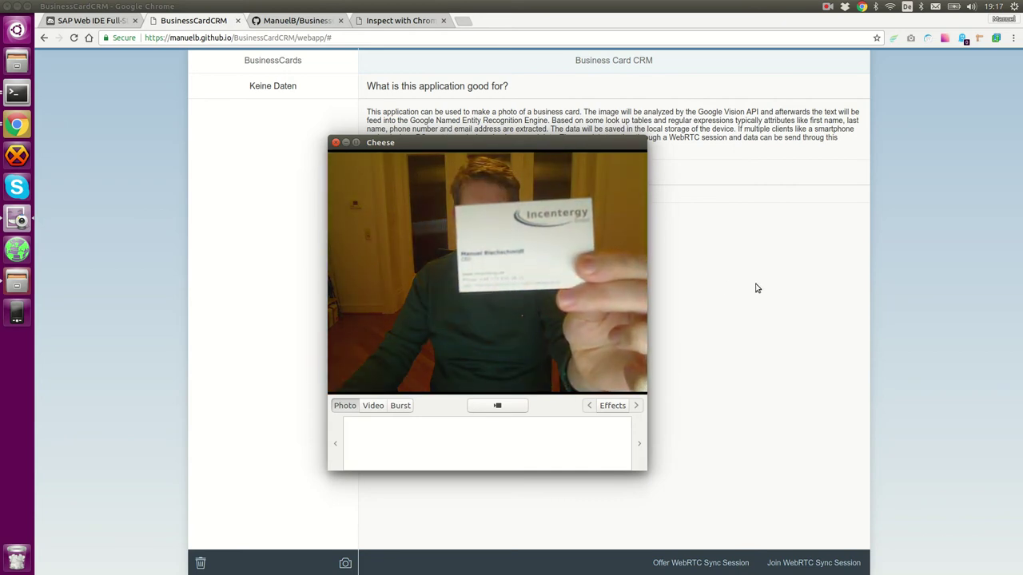
pyautogui.click(755, 288)
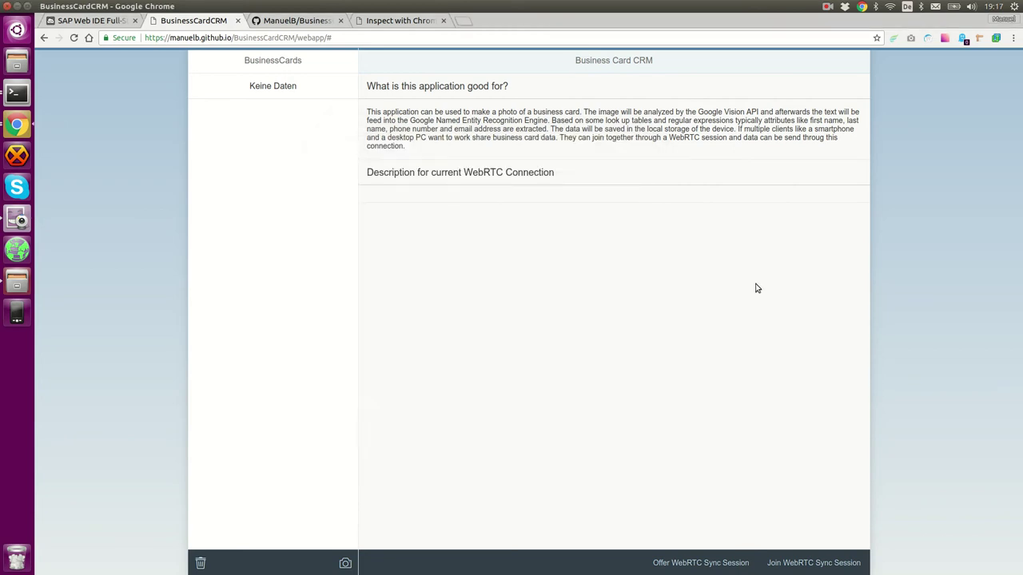
# Upload the small business card JPG from the resources folder and open the resulting contact entry.
pyautogui.click(345, 563)
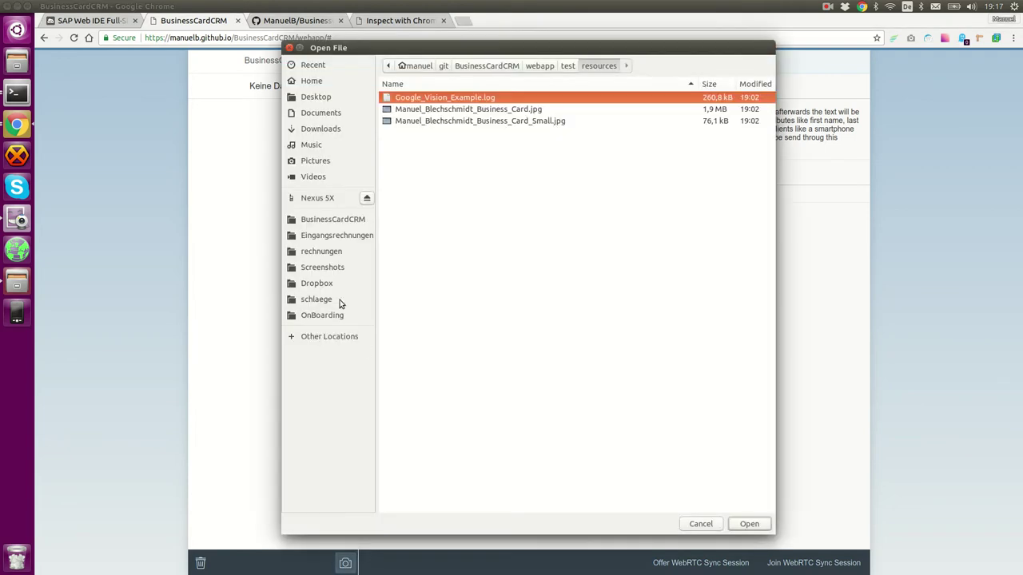
pyautogui.click(482, 121)
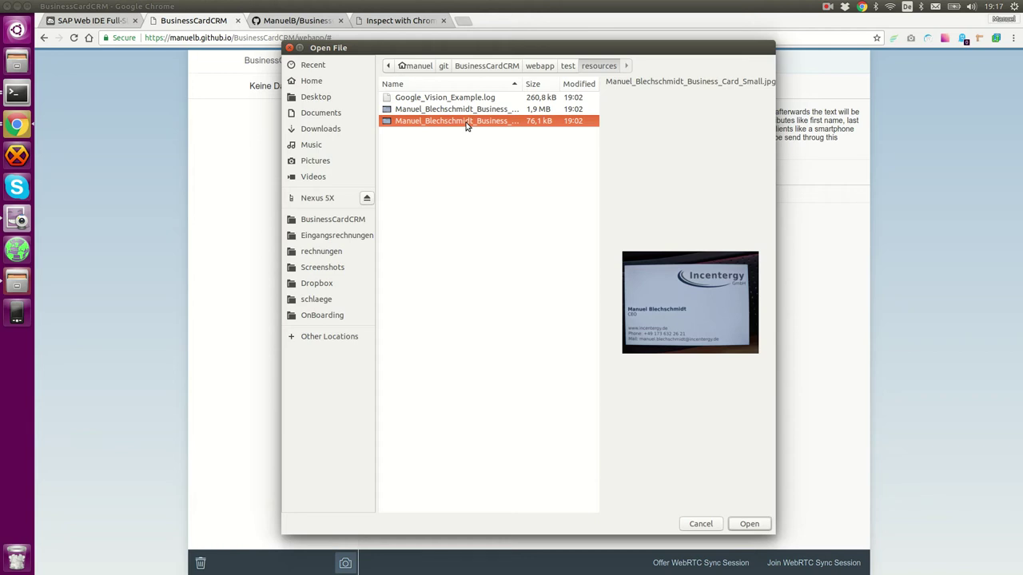
pyautogui.doubleClick(467, 122)
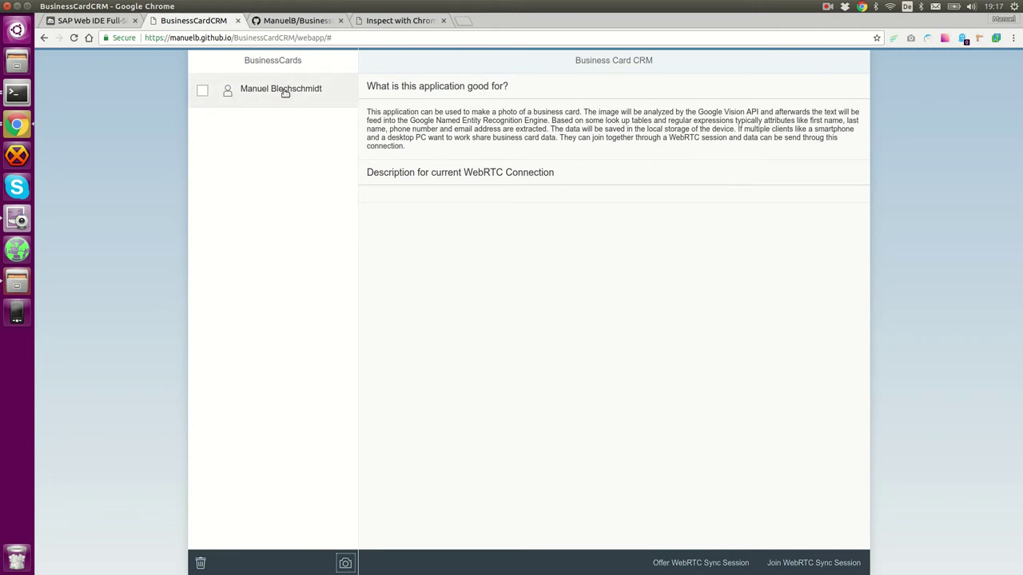
pyautogui.click(284, 91)
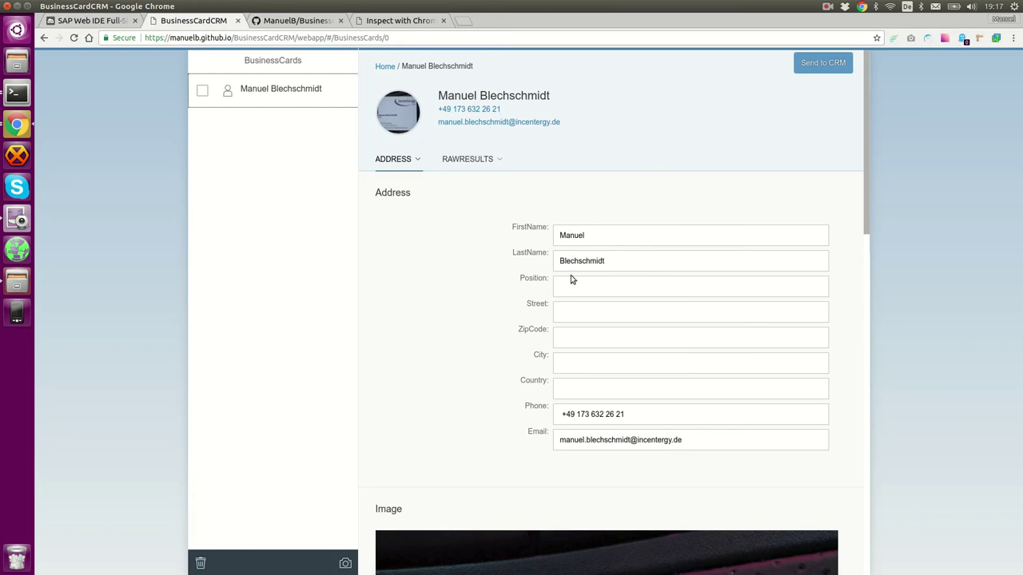
# Compare the extracted address fields with the business card image and set the contact's Position to CEO.
pyautogui.scroll(-1, 580, 330)
pyautogui.scroll(-8, 575, 206)
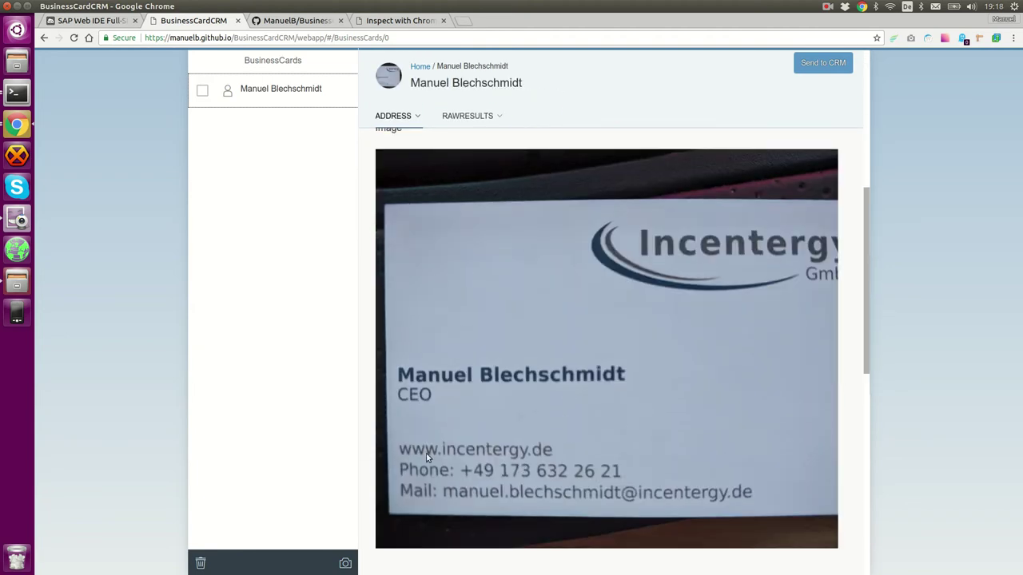
pyautogui.scroll(1, 493, 475)
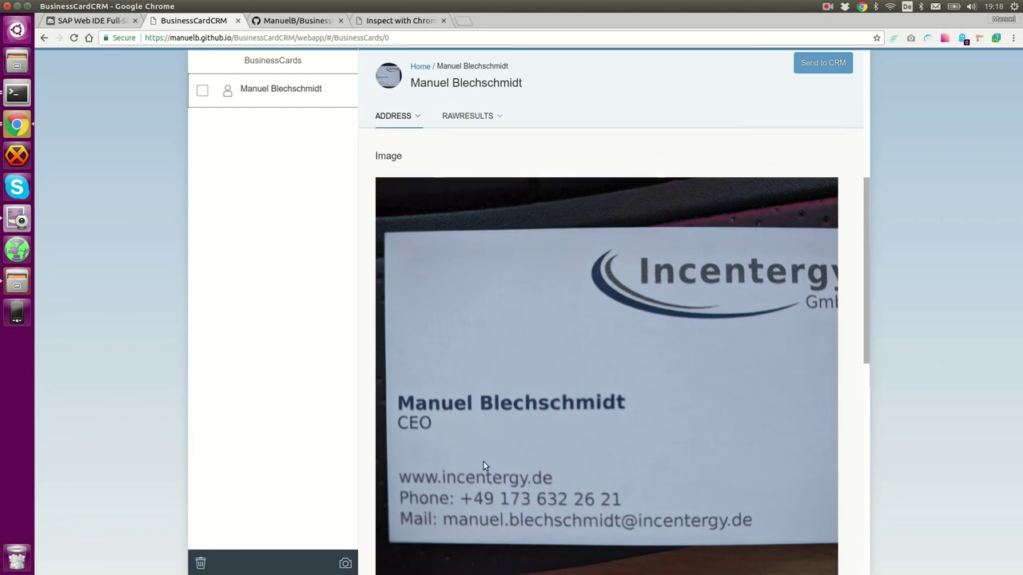
pyautogui.scroll(-1, 501, 461)
pyautogui.scroll(8, 527, 464)
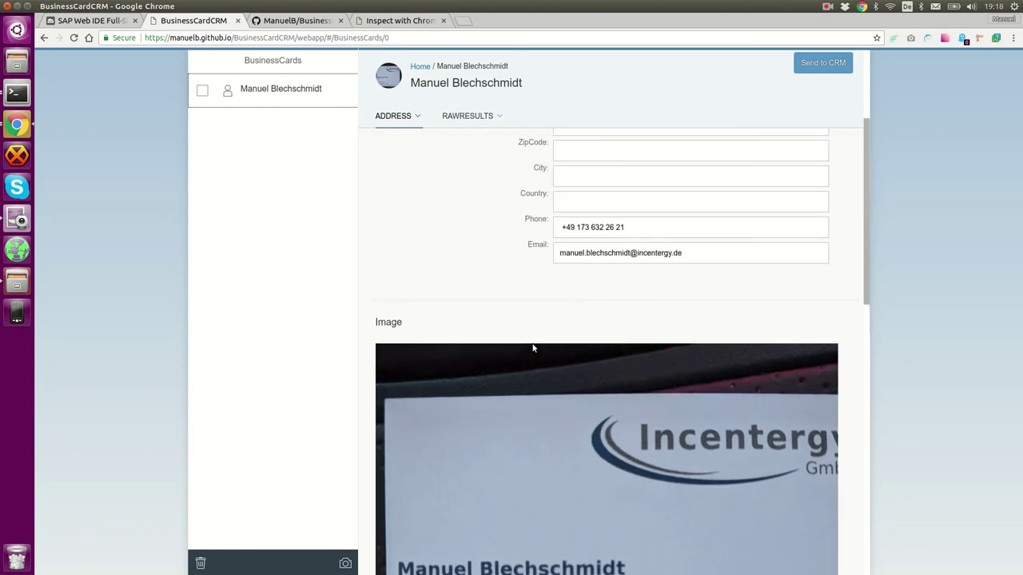
pyautogui.scroll(2, 559, 223)
pyautogui.scroll(-6, 547, 367)
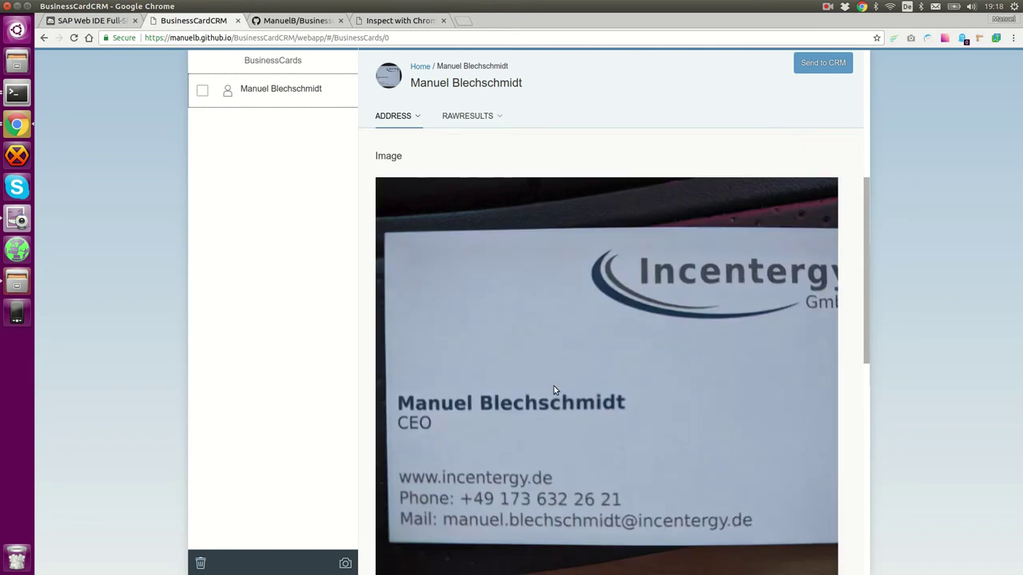
pyautogui.scroll(5, 568, 343)
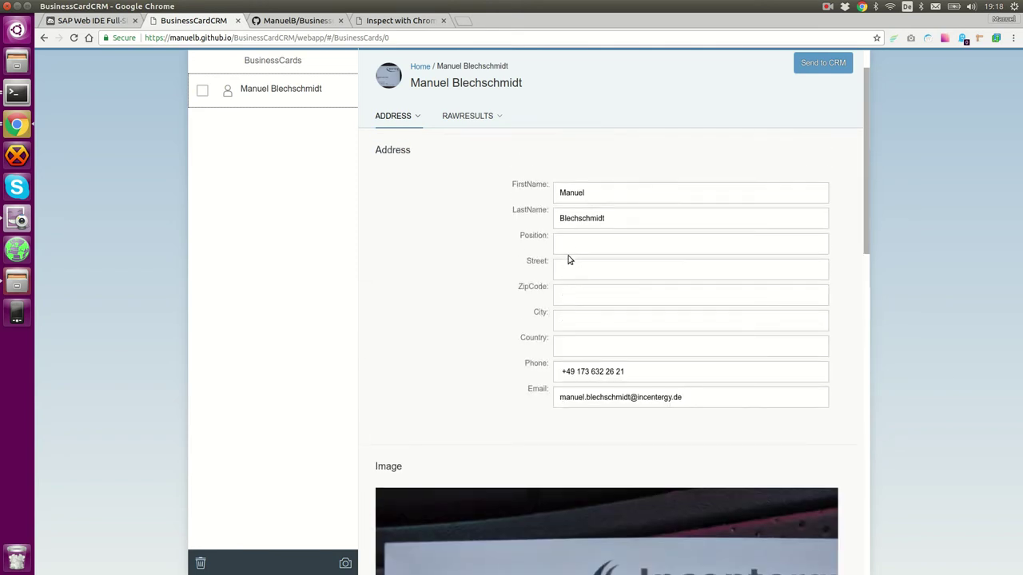
pyautogui.click(571, 242)
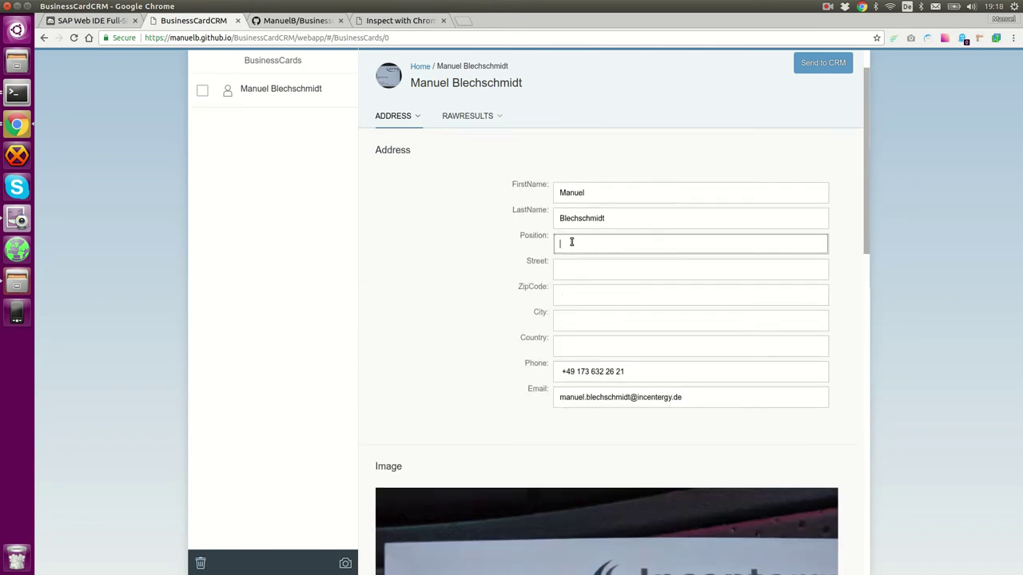
pyautogui.click(505, 232)
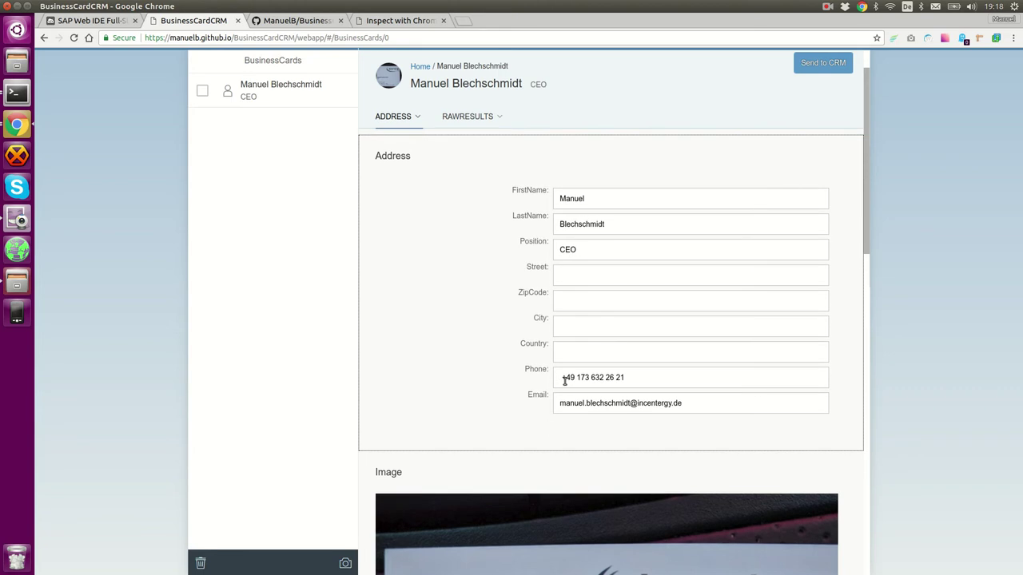
# Expand the Google Vision API results under OCRResult, examine the recognised text annotations, and collapse them again.
pyautogui.scroll(-10, 497, 285)
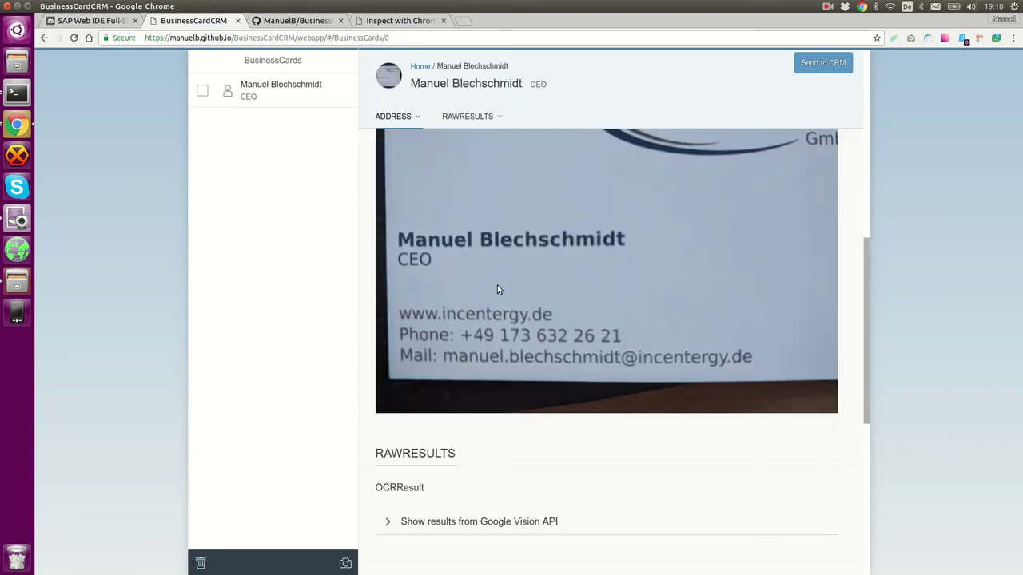
pyautogui.click(391, 354)
pyautogui.scroll(-3, 664, 303)
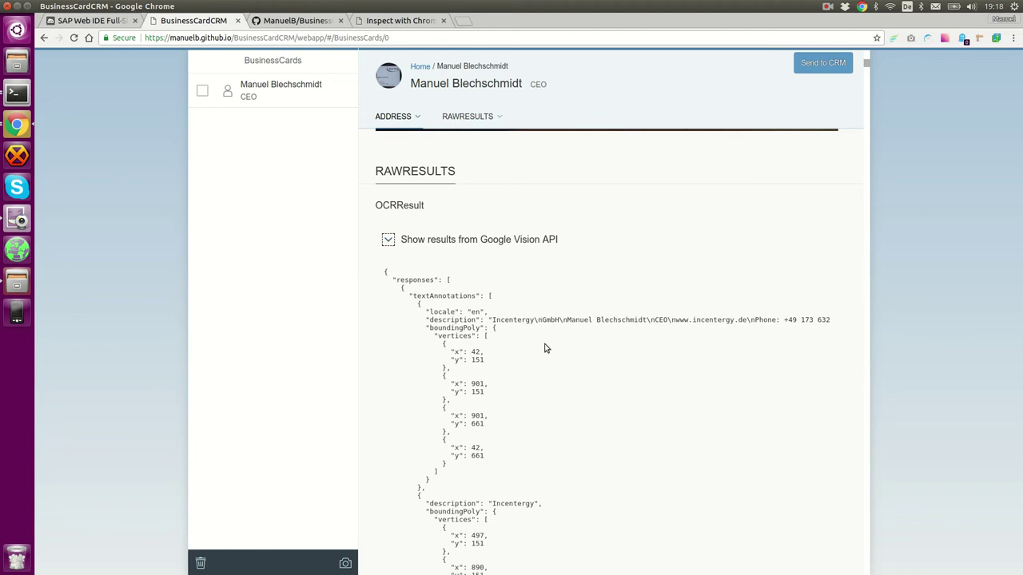
pyautogui.scroll(-5, 500, 232)
pyautogui.scroll(4, 497, 274)
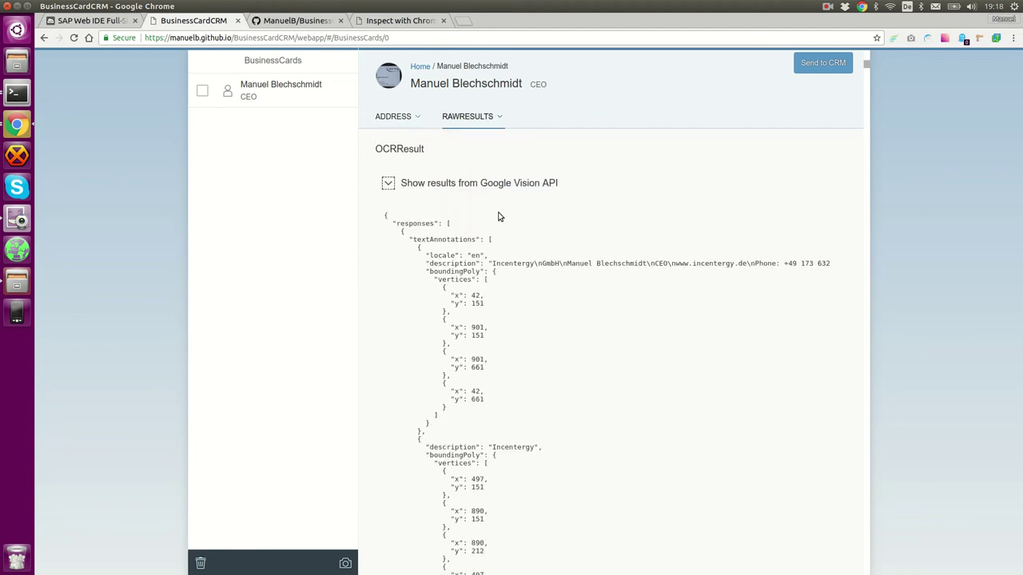
pyautogui.click(389, 184)
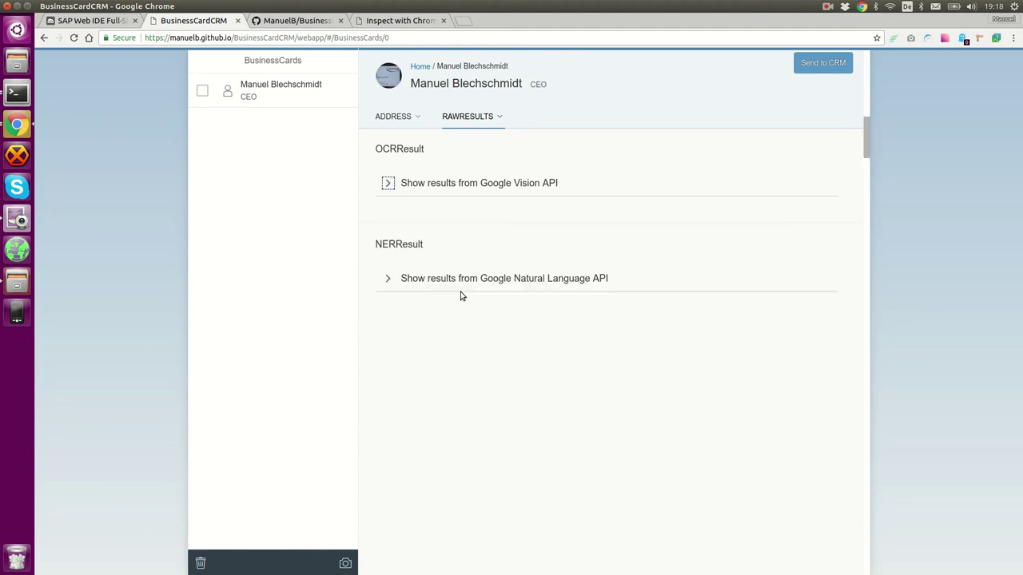
# Expand the Google Natural Language API results under NERResult, examine the detected entities, and collapse them again.
pyautogui.click(401, 277)
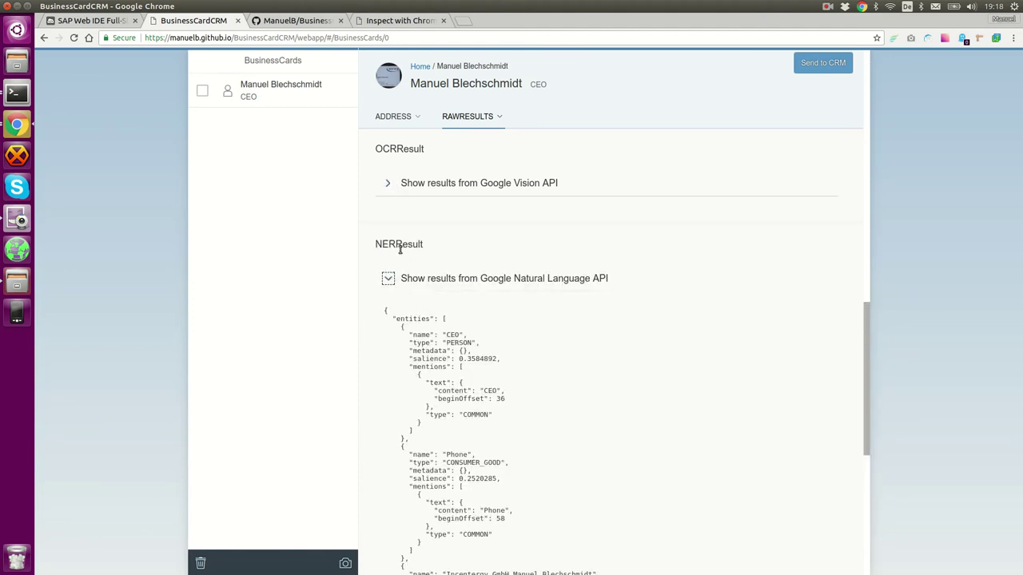
pyautogui.scroll(-8, 508, 327)
pyautogui.scroll(9, 472, 320)
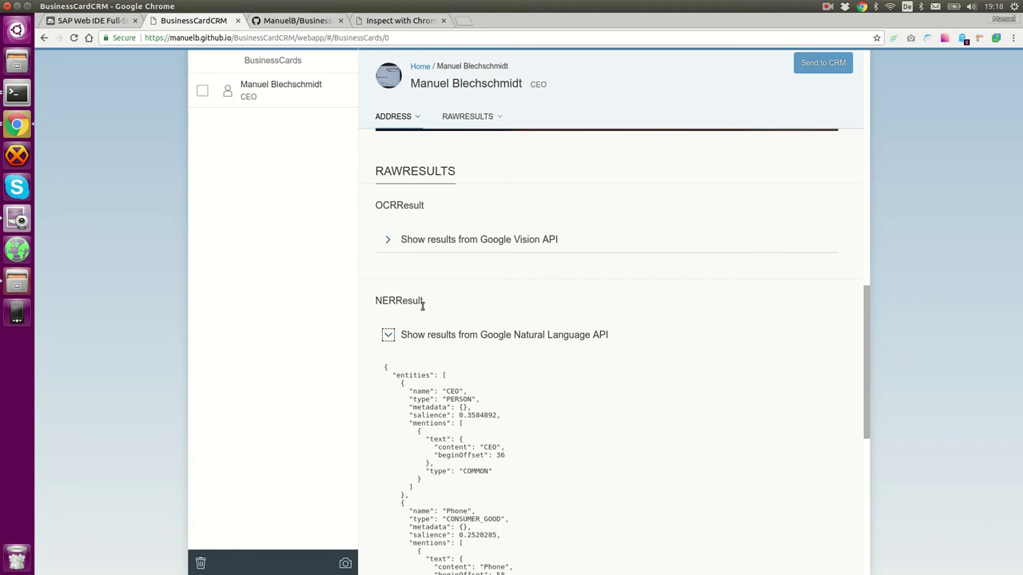
pyautogui.click(413, 334)
pyautogui.scroll(5, 600, 251)
pyautogui.scroll(5, 601, 251)
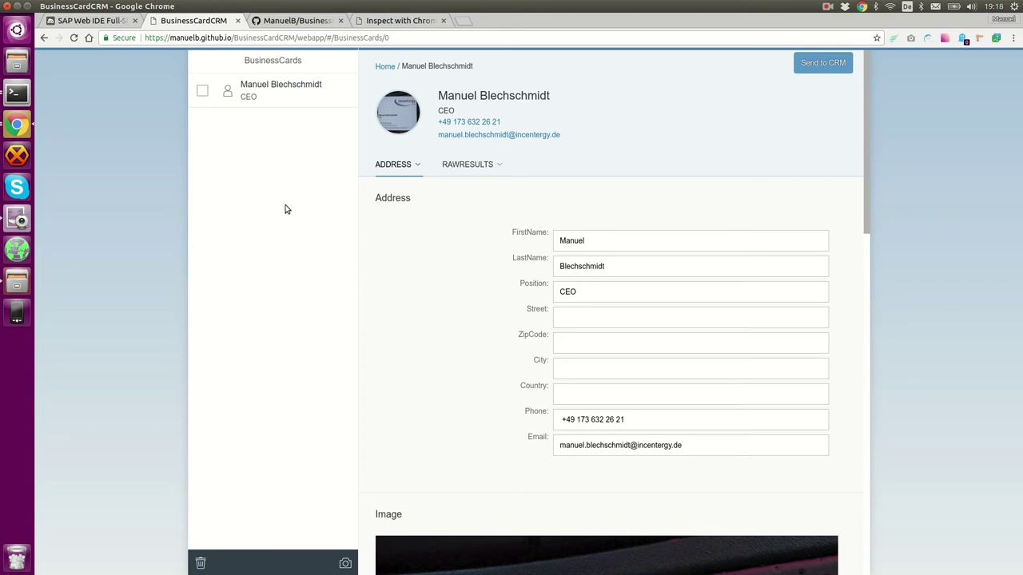
# Return to the app's home page and start remotely inspecting the BusinessCardCRM page on the connected Nexus 5X.
pyautogui.click(385, 67)
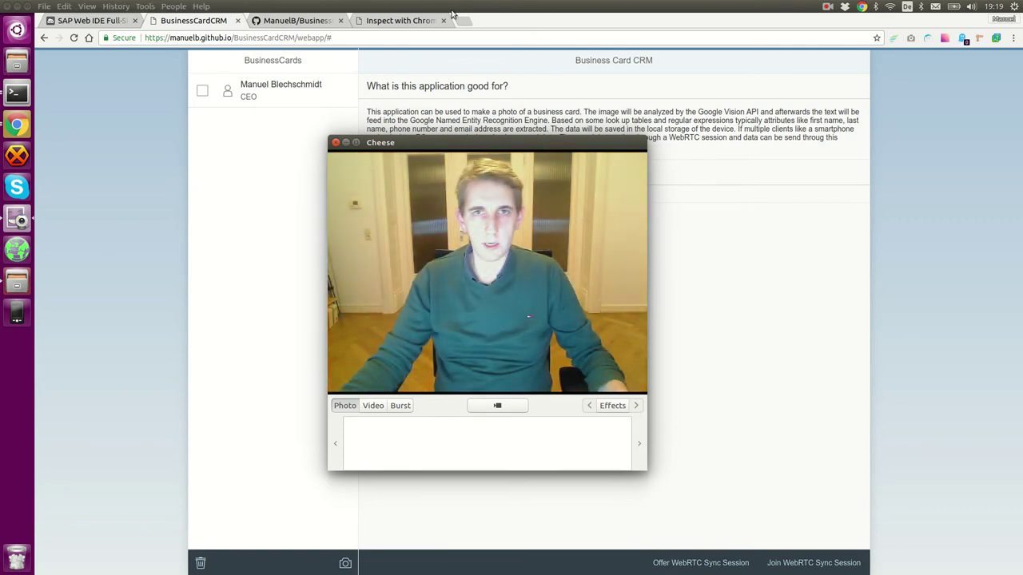
pyautogui.click(806, 286)
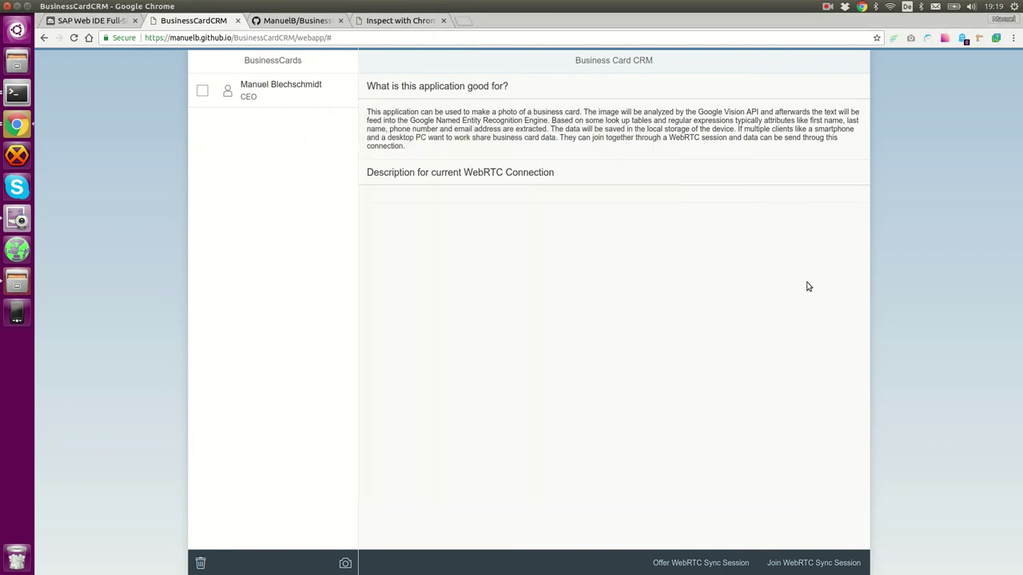
pyautogui.click(432, 18)
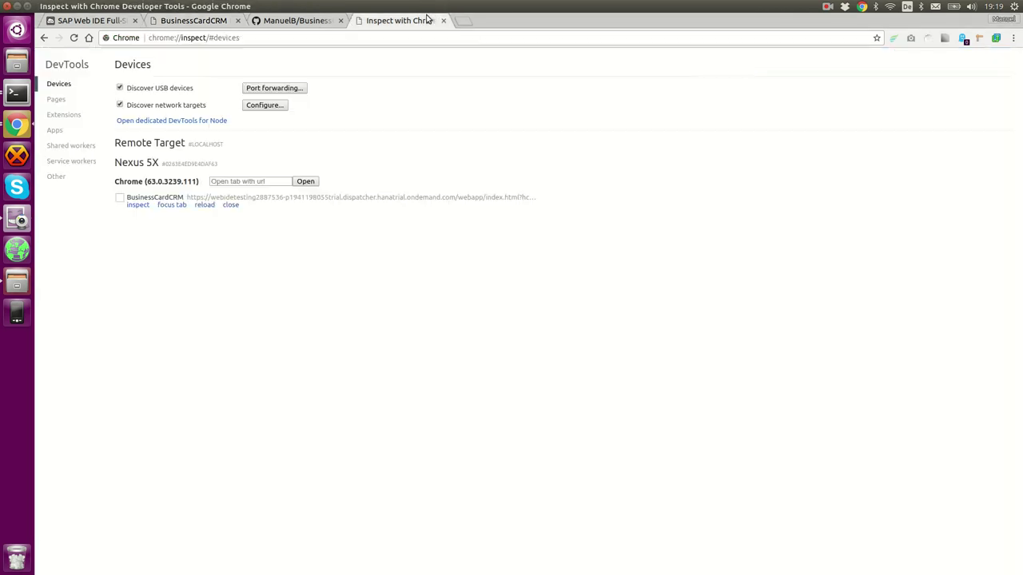
pyautogui.click(137, 205)
# Arrange the desktop app window beside the Developer Tools window and enlarge the phone preview.
pyautogui.click(205, 26)
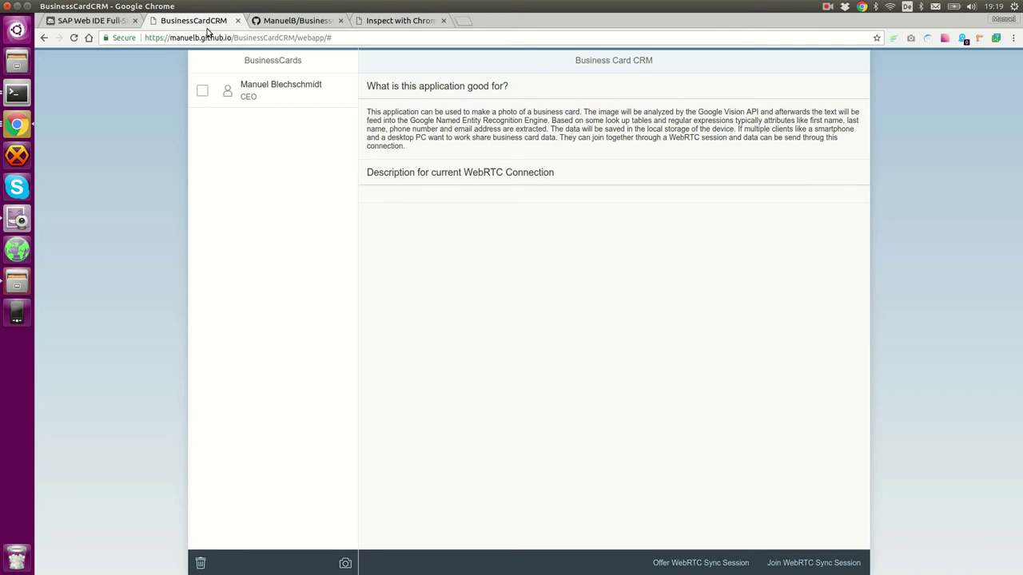
pyautogui.click(29, 6)
pyautogui.moveTo(432, 17); pyautogui.dragTo(4, 20)
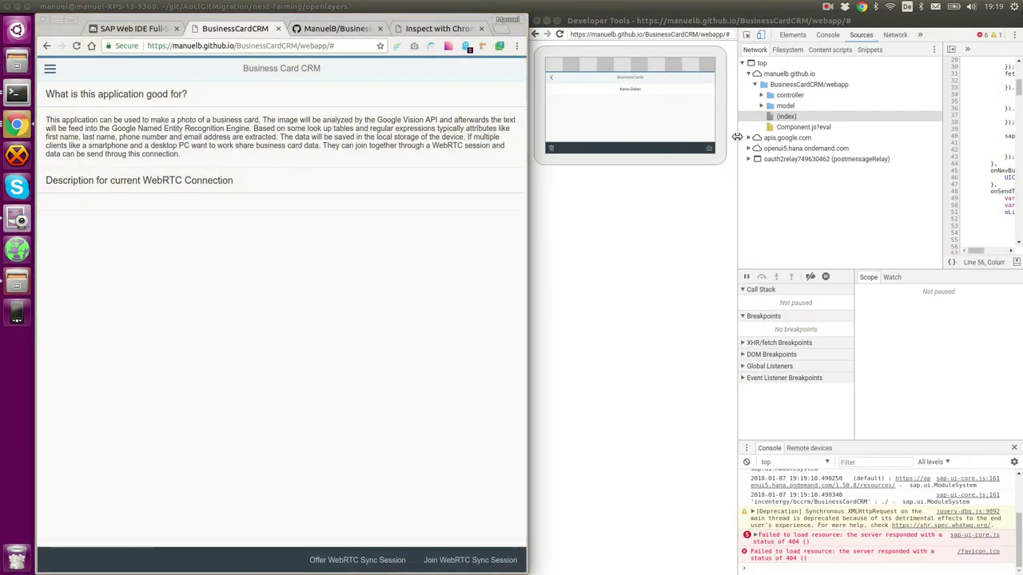
pyautogui.moveTo(741, 140); pyautogui.dragTo(769, 144)
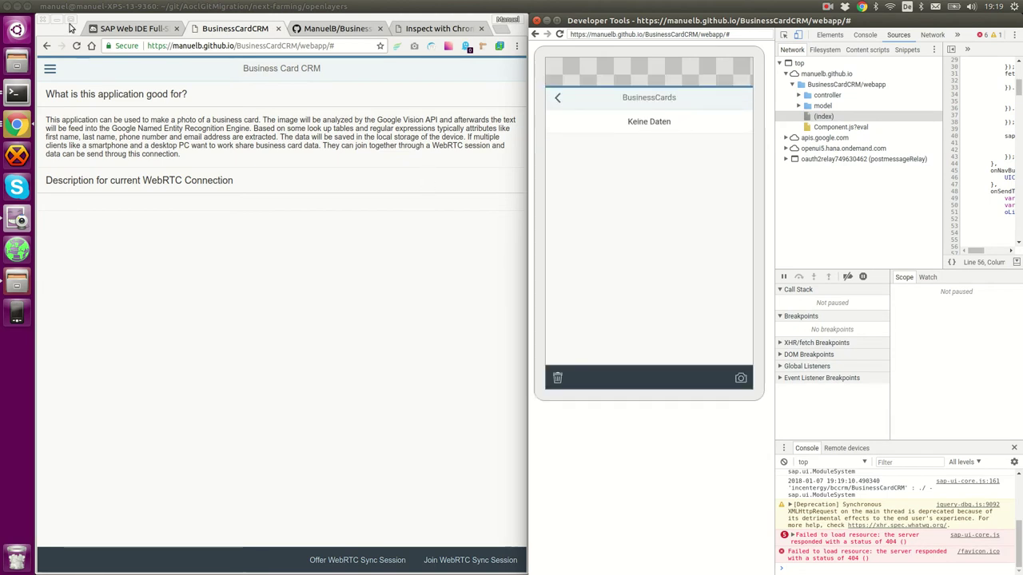
# Check the desktop contact list, then offer a WebRTC sync session and copy the generated offer text.
pyautogui.click(50, 69)
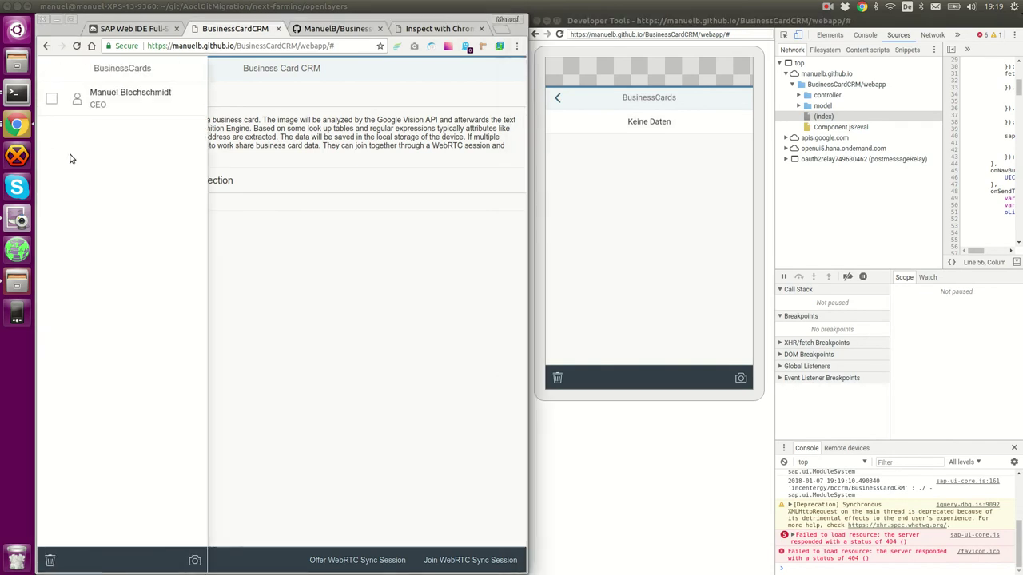
pyautogui.click(336, 382)
pyautogui.click(357, 560)
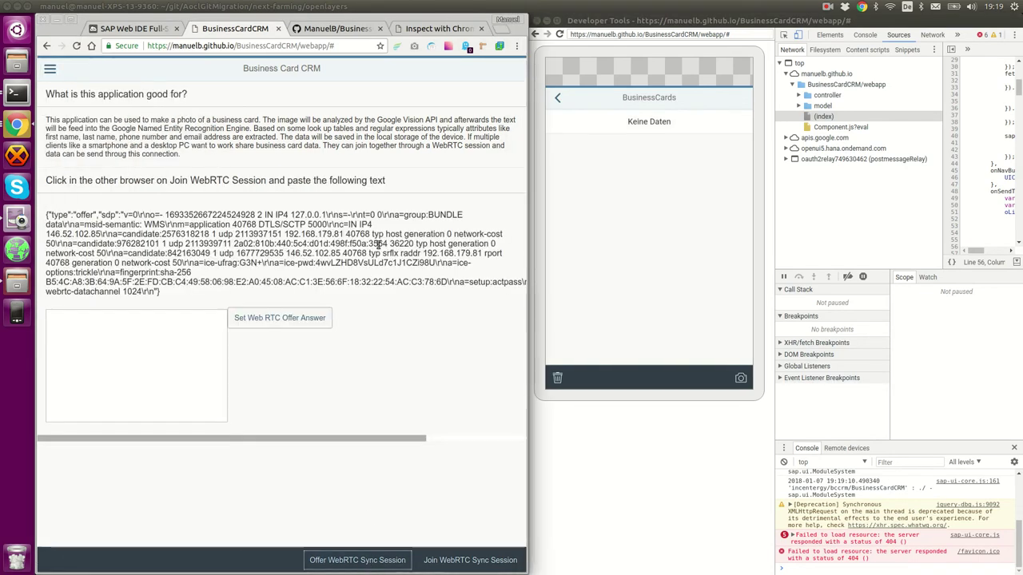
pyautogui.moveTo(172, 293); pyautogui.dragTo(45, 213)
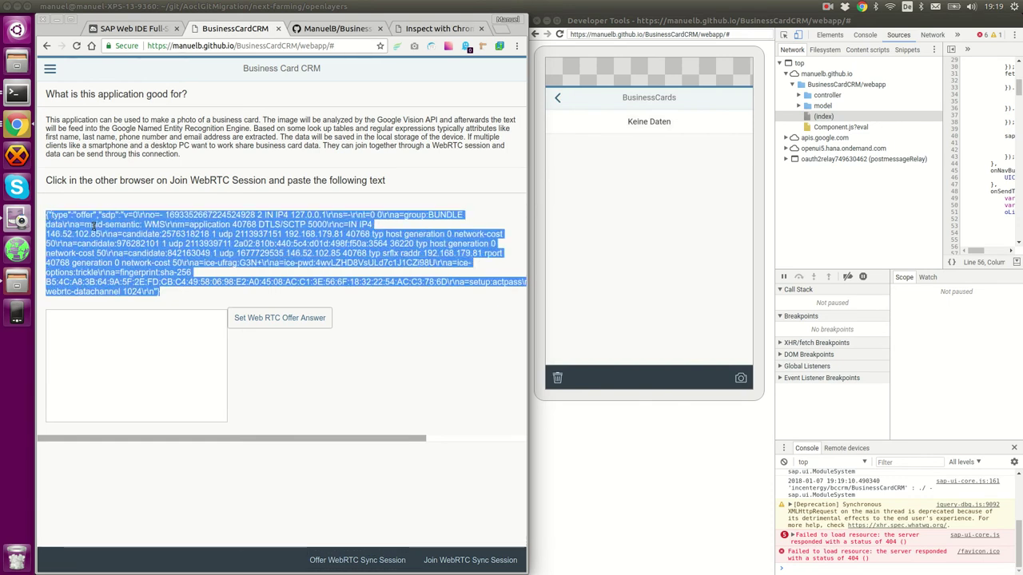
pyautogui.rightClick(126, 237)
pyautogui.click(134, 241)
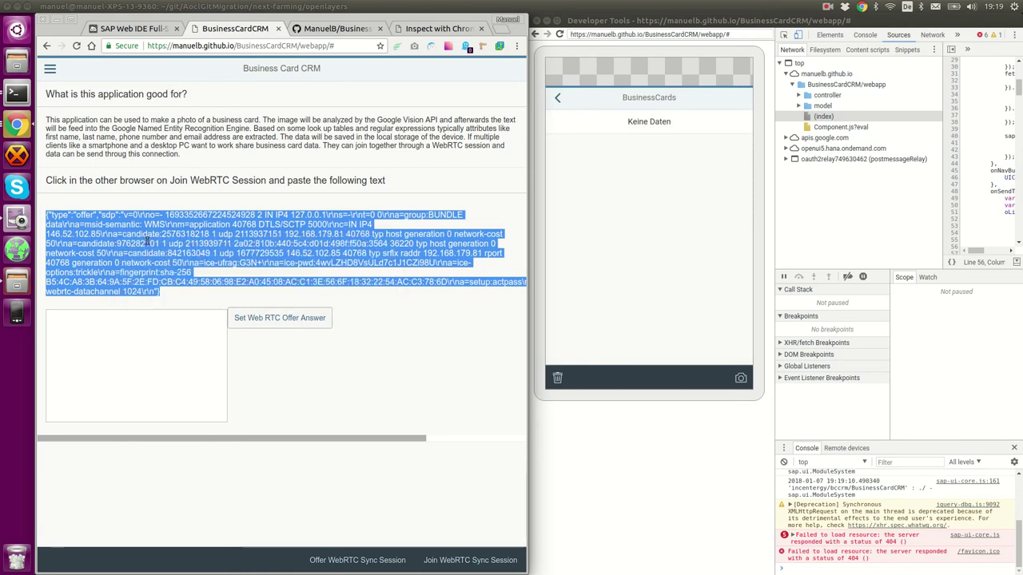
# Join the WebRTC sync session on the phone by pasting the copied offer into the SDP dialog.
pyautogui.click(588, 93)
pyautogui.click(591, 113)
pyautogui.click(592, 113)
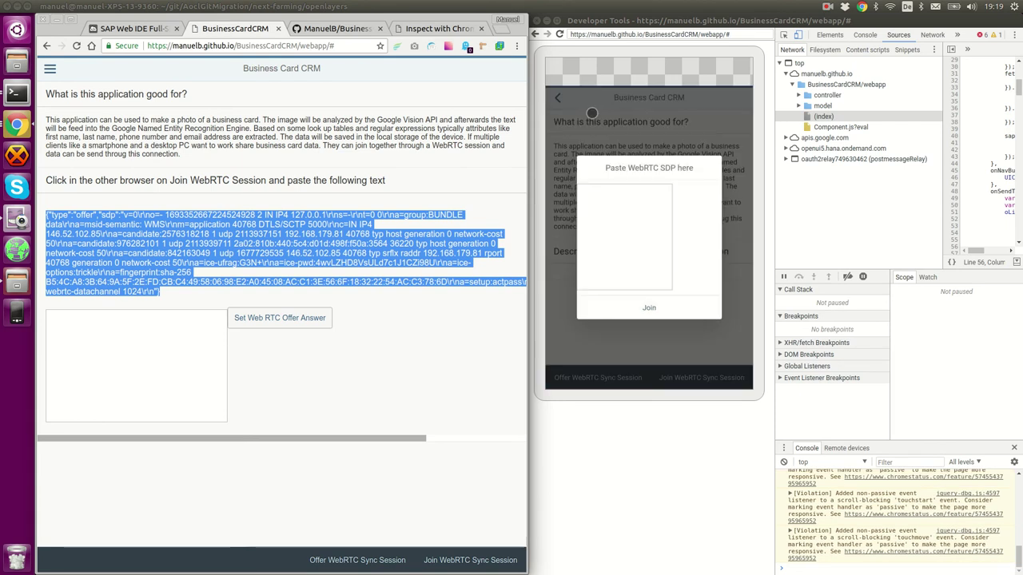
pyautogui.click(653, 190)
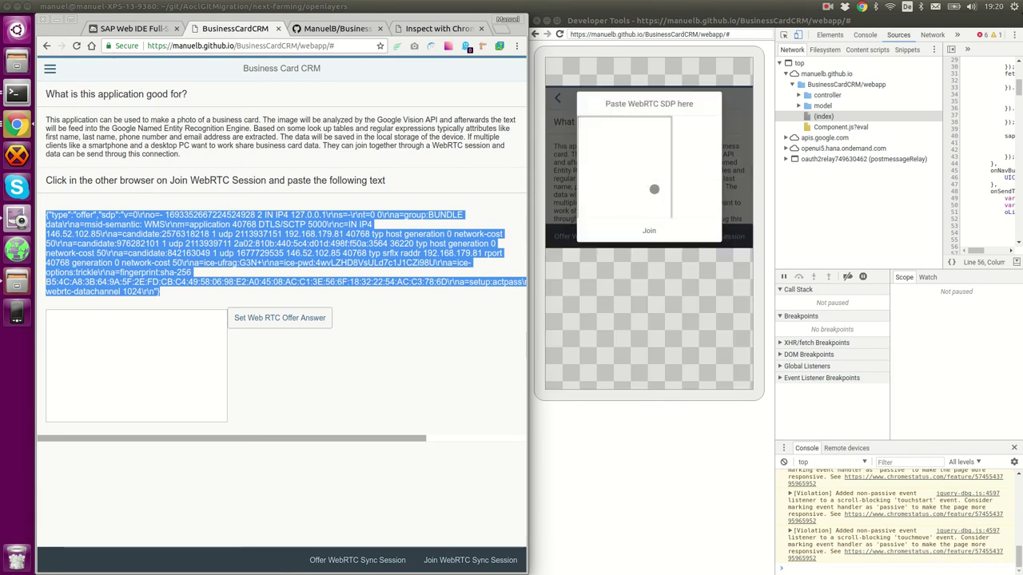
pyautogui.hotkey('ctrl', 'v')
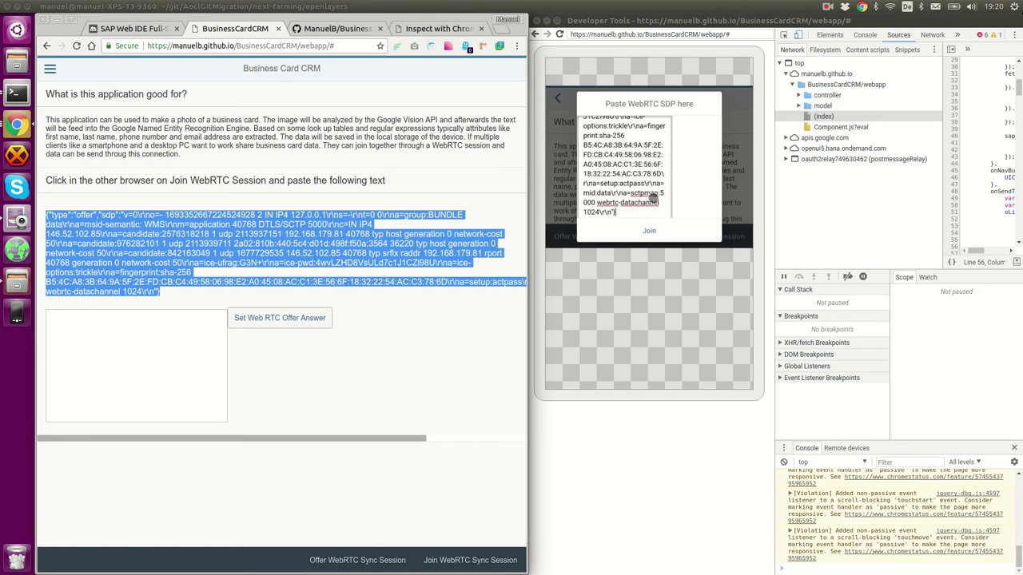
pyautogui.click(648, 230)
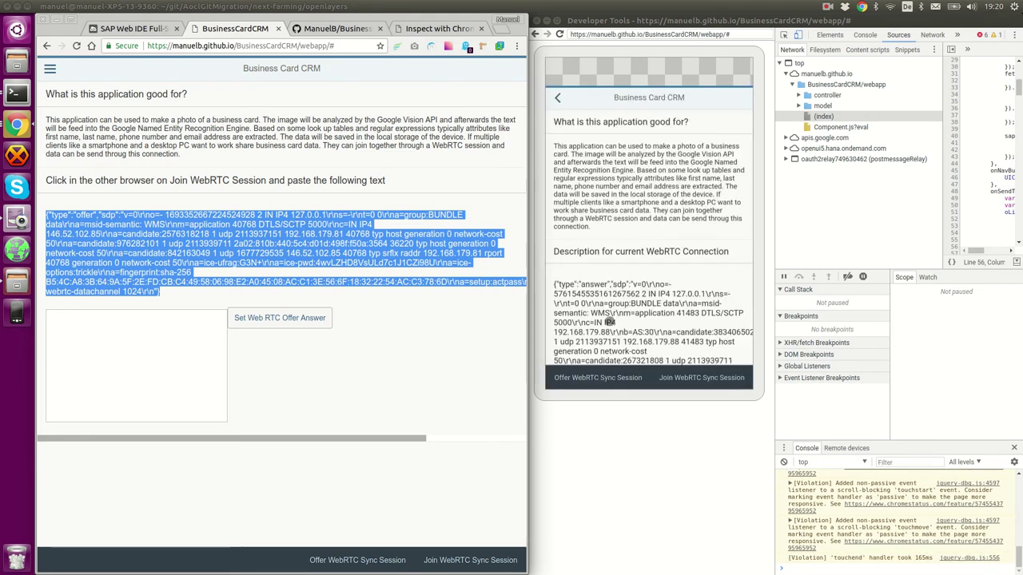
# Inspect the current WebRTC connection description on the phone page and copy its full answer text.
pyautogui.click(631, 332)
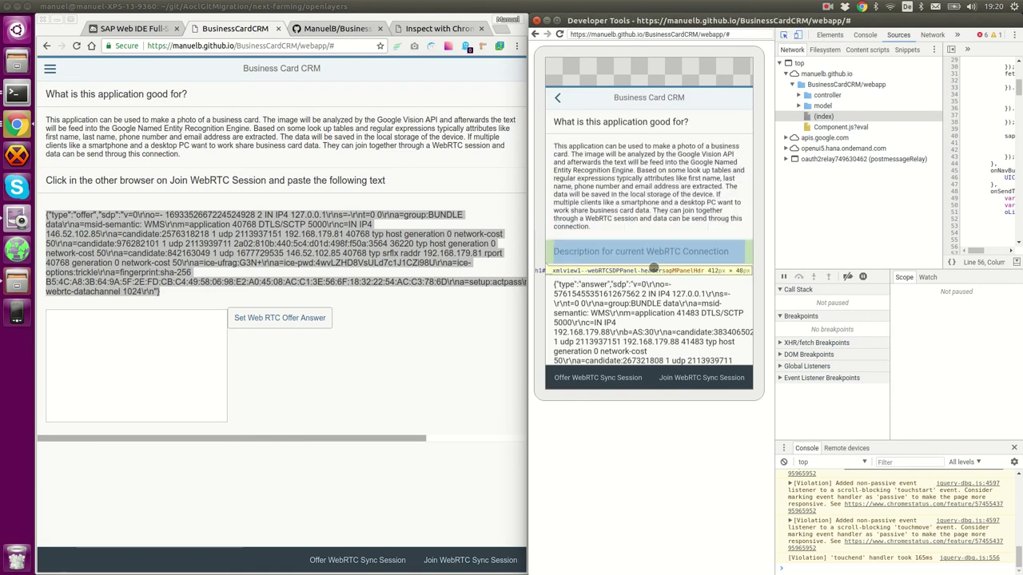
pyautogui.click(643, 283)
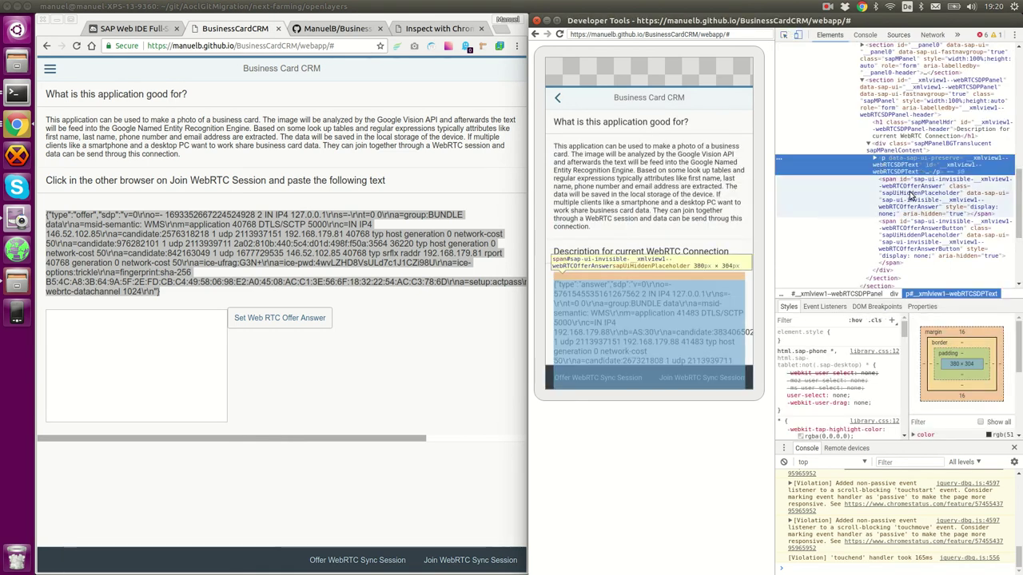
pyautogui.press('Right')
pyautogui.press('Right')
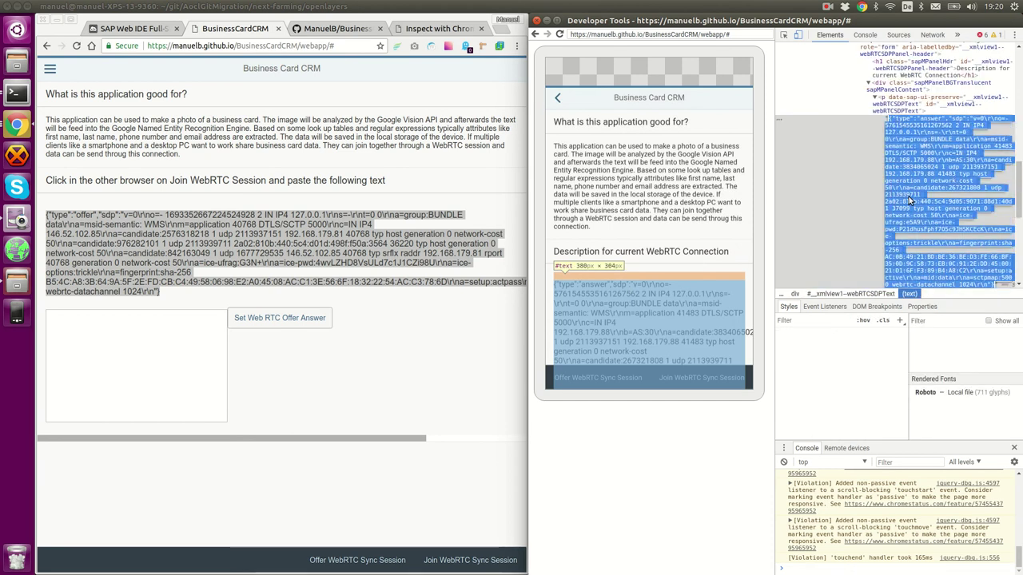
pyautogui.rightClick(909, 201)
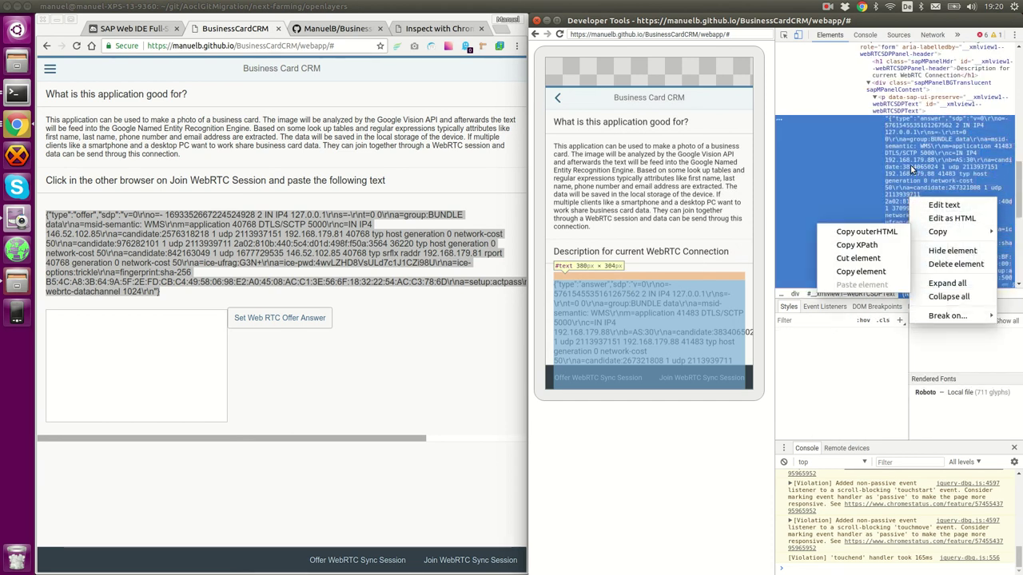
pyautogui.click(944, 204)
pyautogui.rightClick(887, 166)
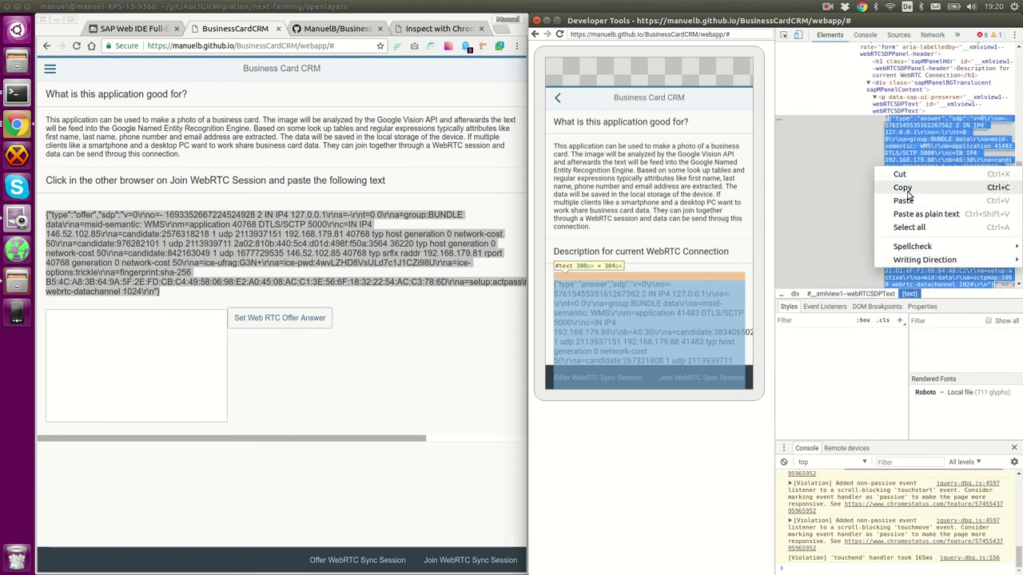
pyautogui.click(903, 187)
# Paste the copied answer text into the desktop app and set it as the WebRTC offer answer.
pyautogui.rightClick(113, 365)
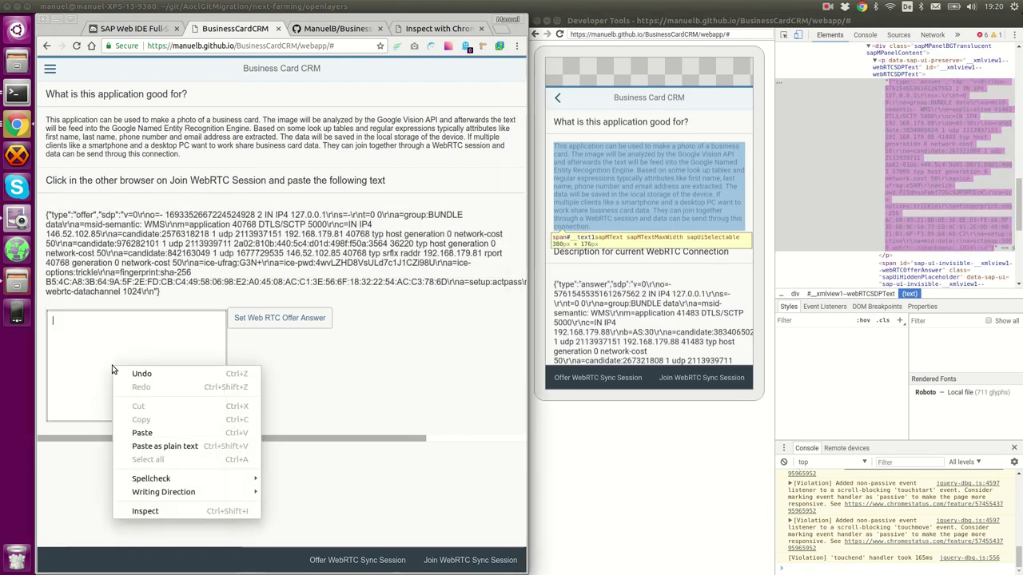
pyautogui.click(141, 432)
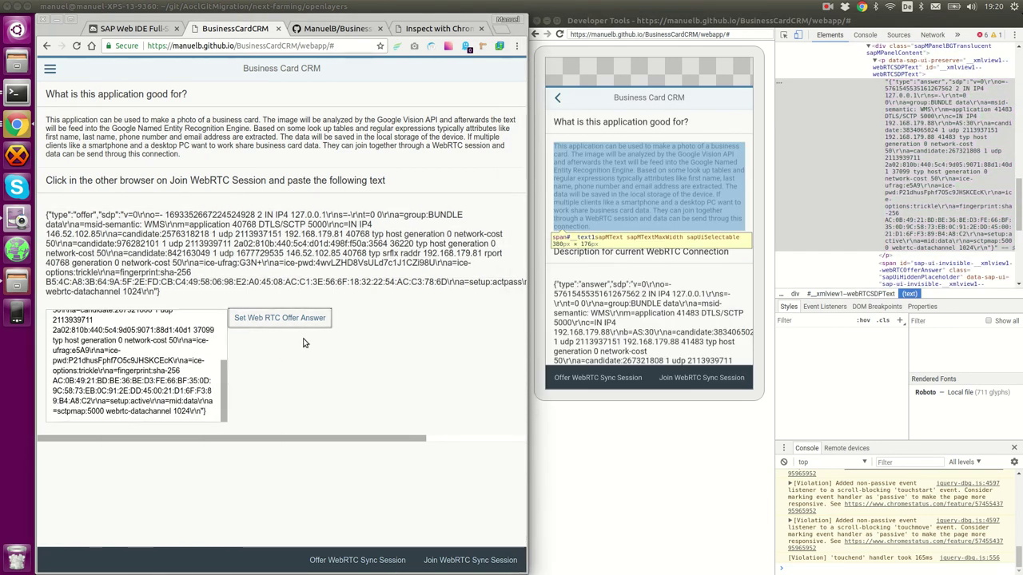
# Show the BusinessCards lists on desktop and phone, and send the desktop's CEO contact to the other WebRTC client.
pyautogui.click(49, 69)
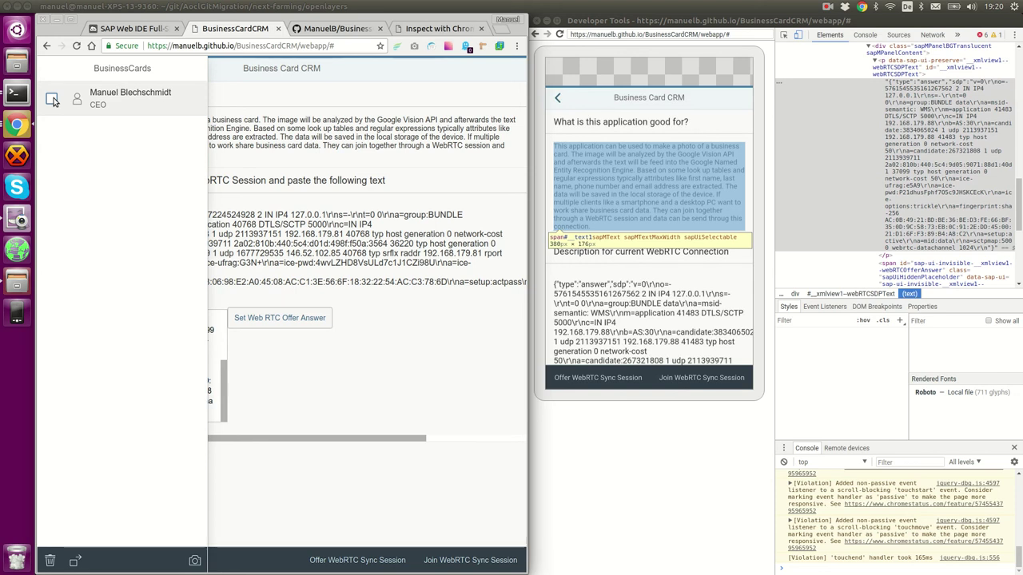
pyautogui.click(557, 98)
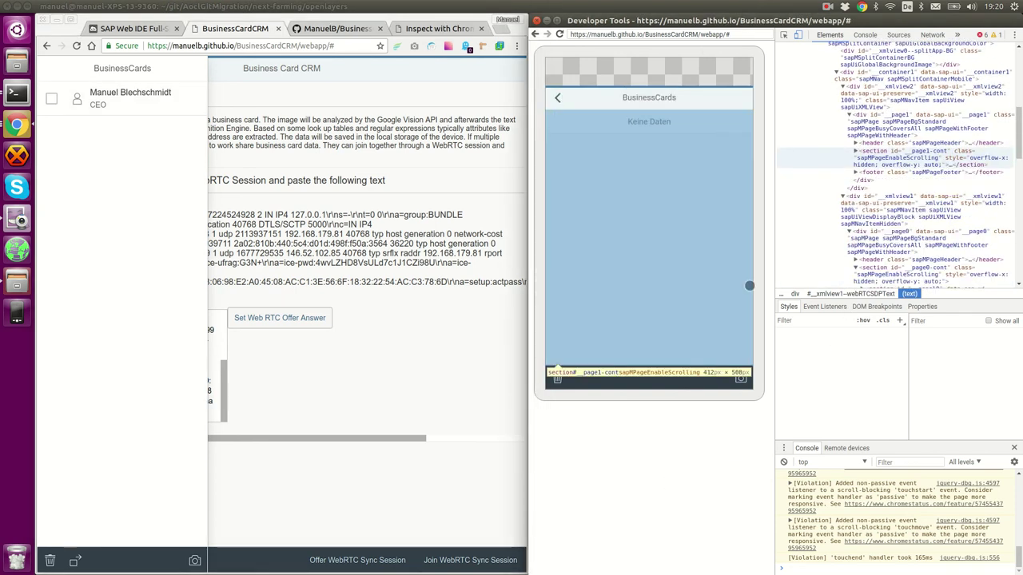
pyautogui.click(783, 35)
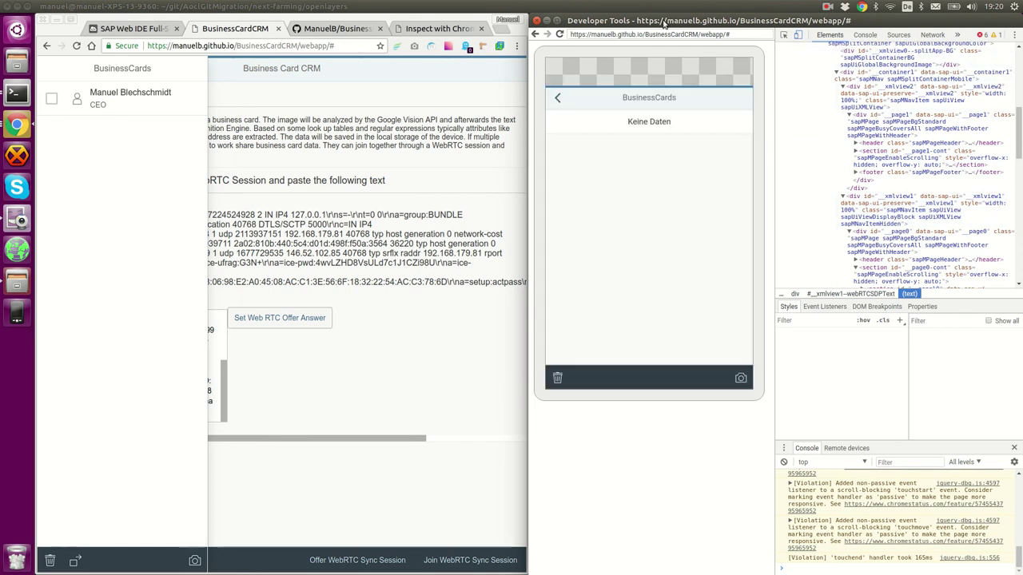
pyautogui.click(52, 101)
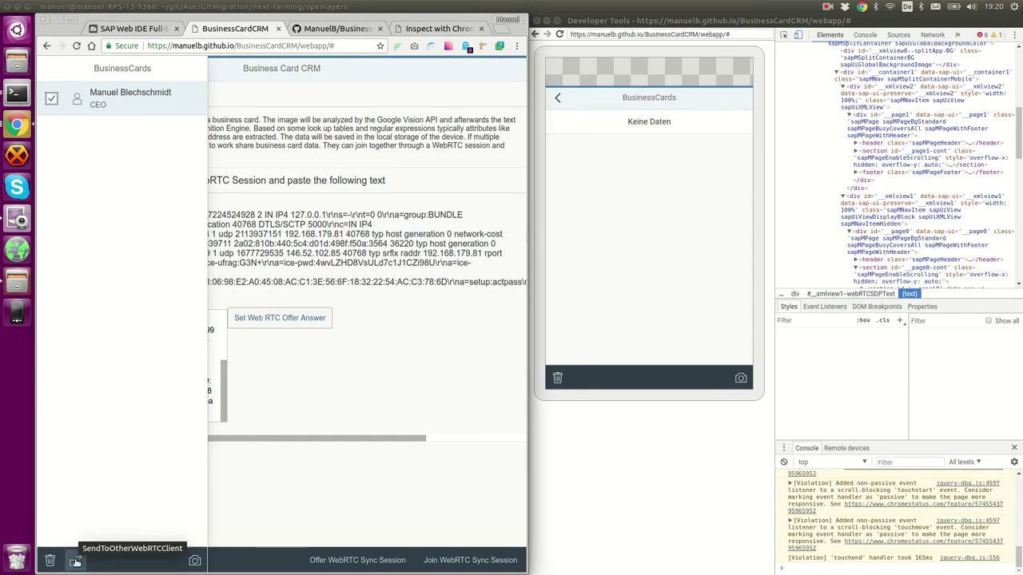
pyautogui.click(75, 562)
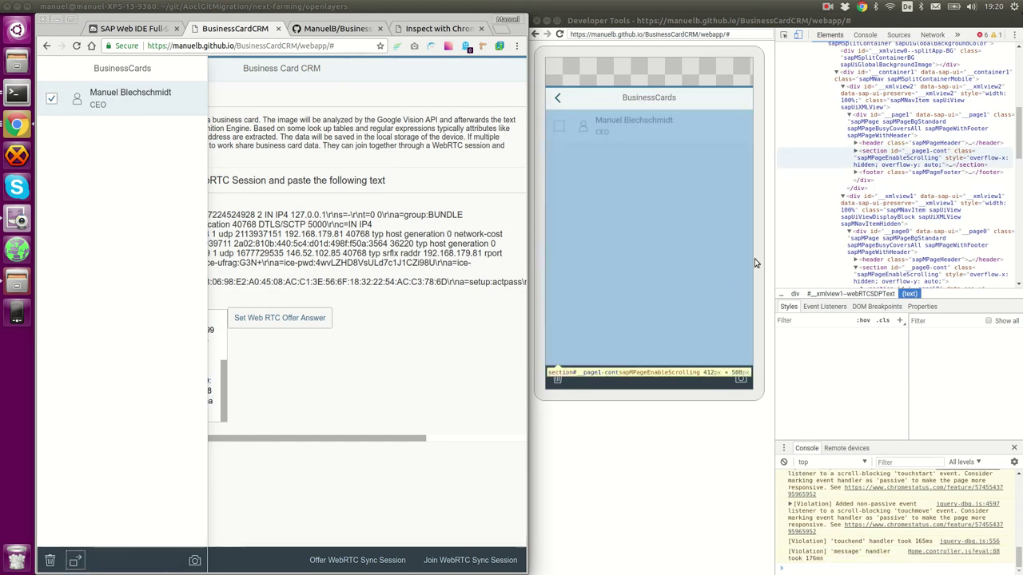
# Open the received contact on the phone and review its address details and card image.
pyautogui.click(662, 128)
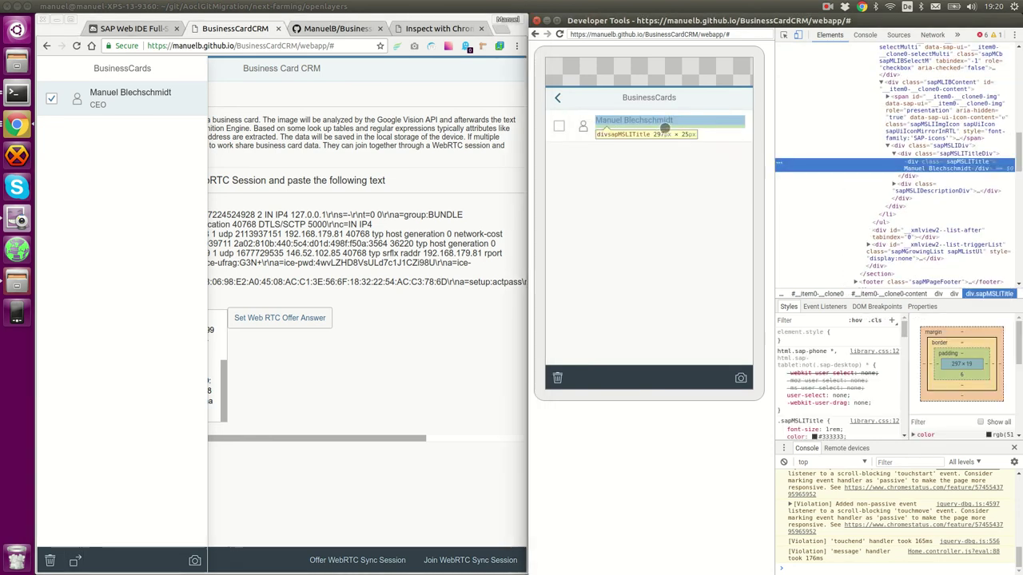
pyautogui.click(663, 128)
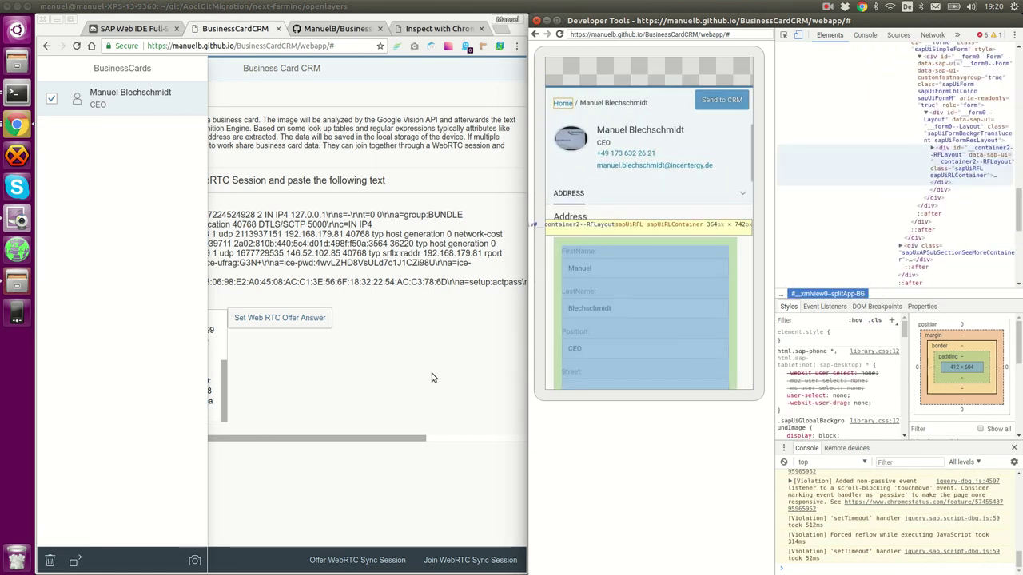
pyautogui.scroll(-5, 676, 322)
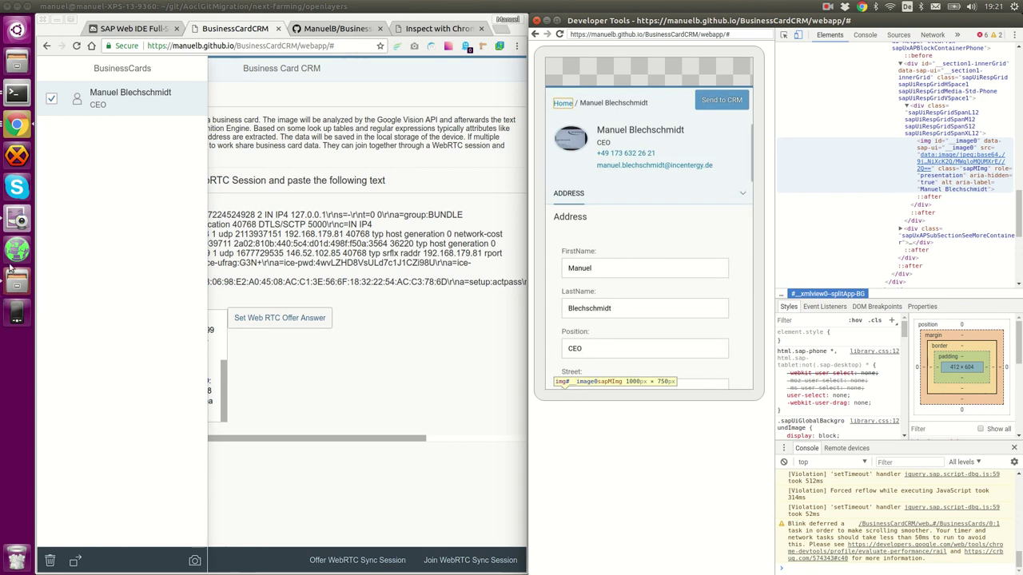
# Switch to the Cheese webcam window to show the phone on camera, and return to the desktop Business Card CRM page.
pyautogui.click(17, 221)
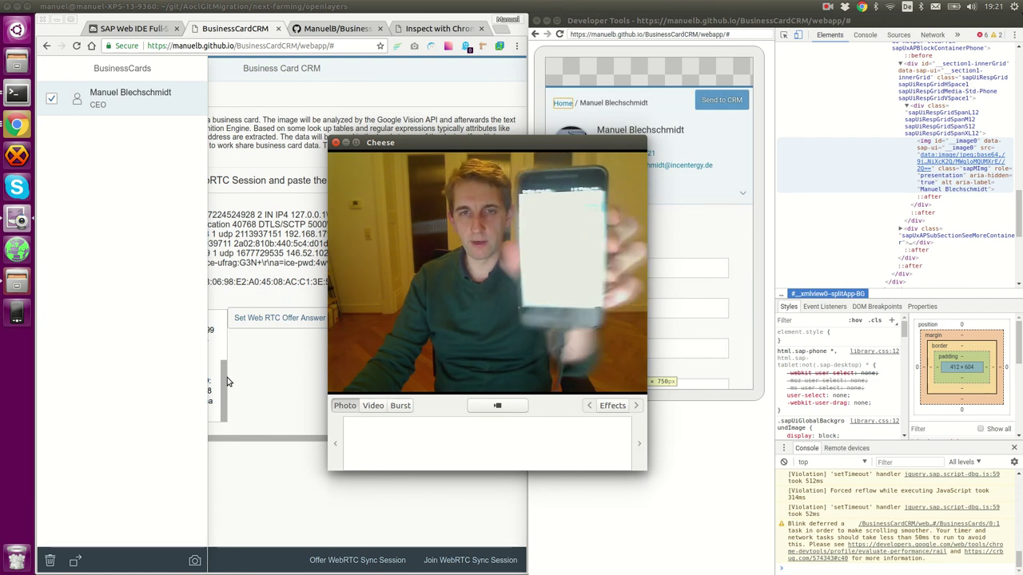
pyautogui.click(281, 201)
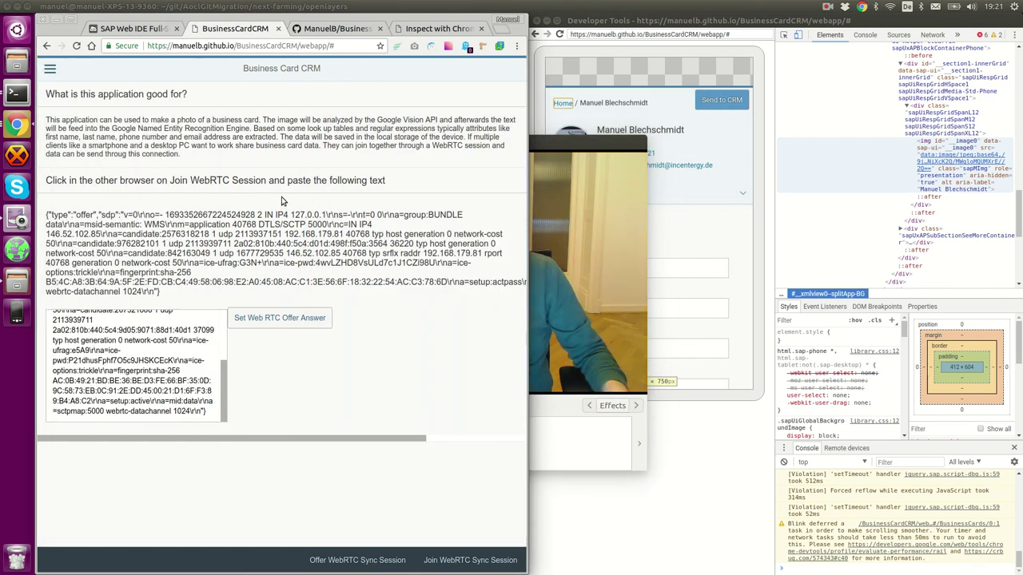
# Review the BusinessCardCRM GitHub repository's README, including the technologies list and the screenshots.
pyautogui.click(336, 28)
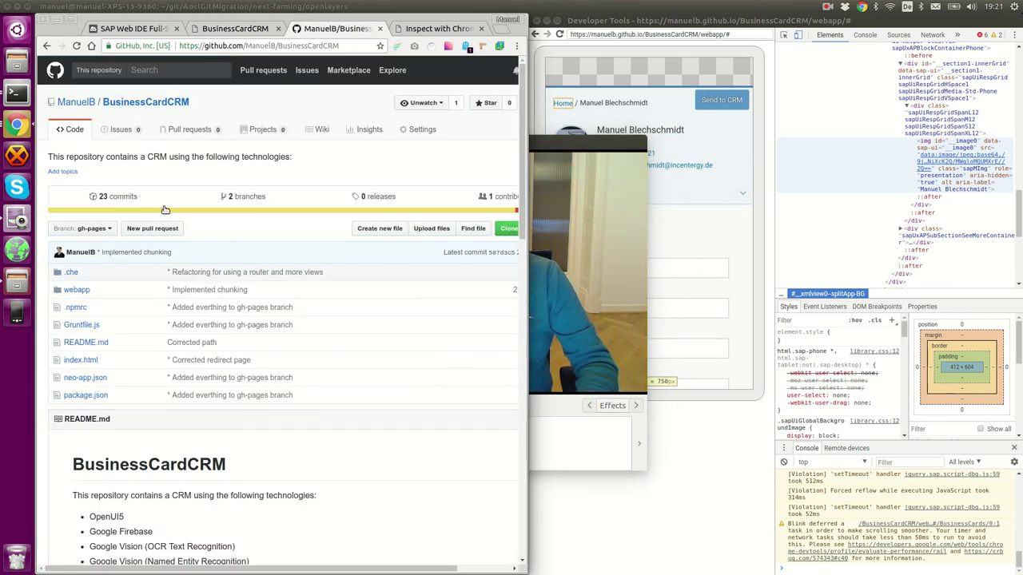
pyautogui.scroll(-6, 359, 312)
pyautogui.scroll(-3, 270, 381)
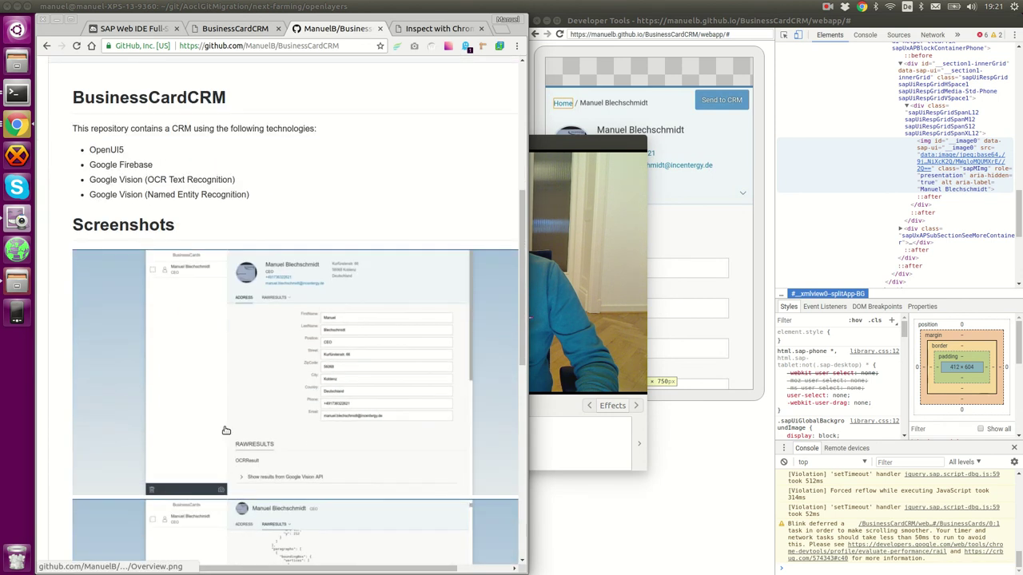
pyautogui.scroll(2, 319, 346)
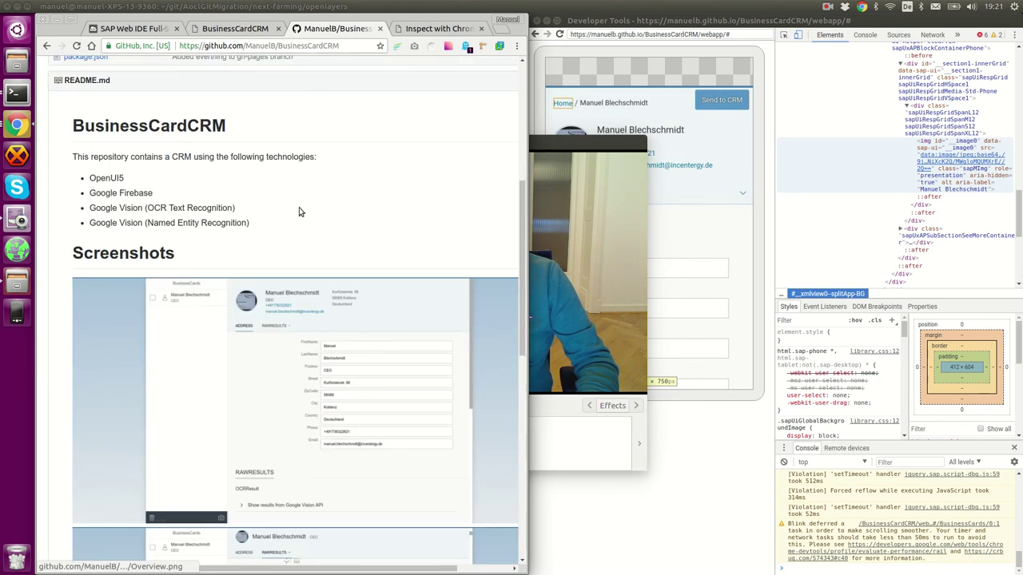
pyautogui.scroll(1, 300, 216)
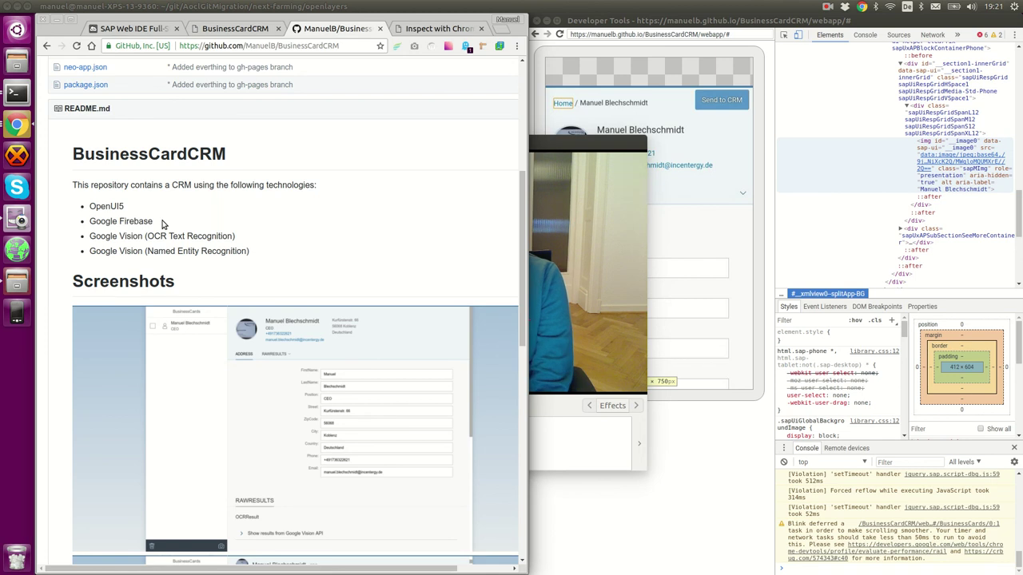
# Switch to SAP Web IDE and view the project's Home.controller.js source code.
pyautogui.click(140, 34)
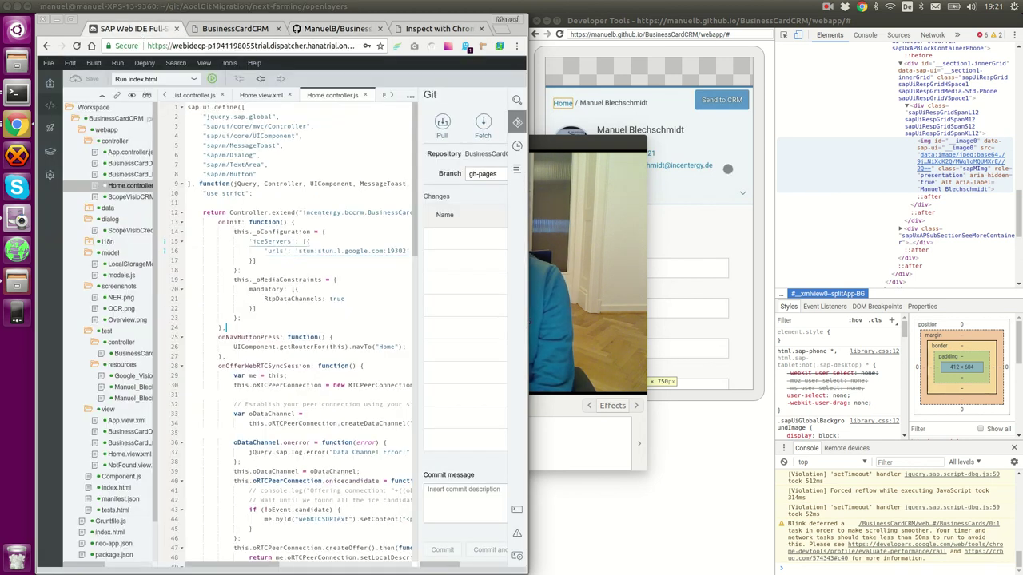
pyautogui.hotkey('alt', 's')
pyautogui.press('Escape')
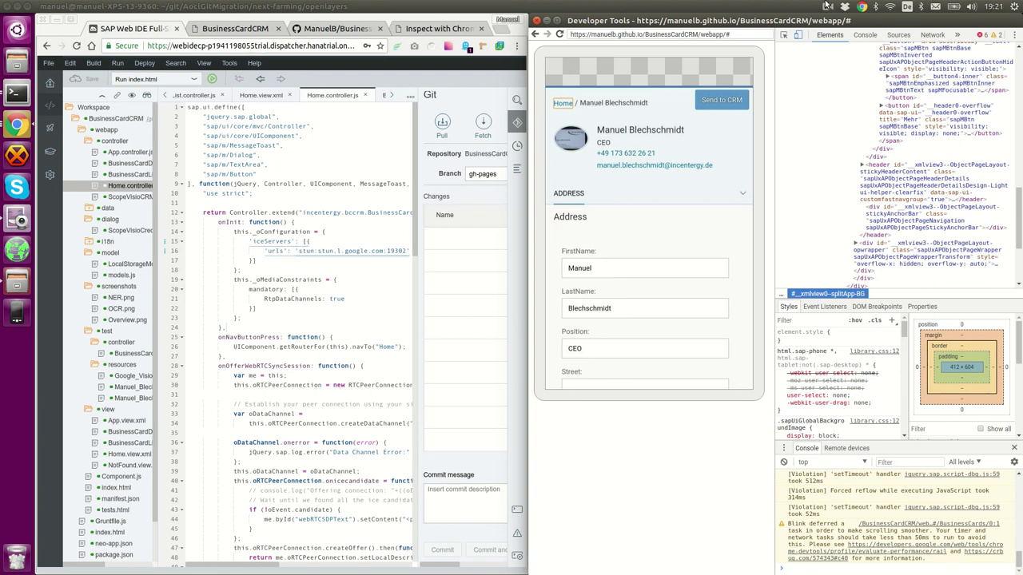
pyautogui.click(827, 7)
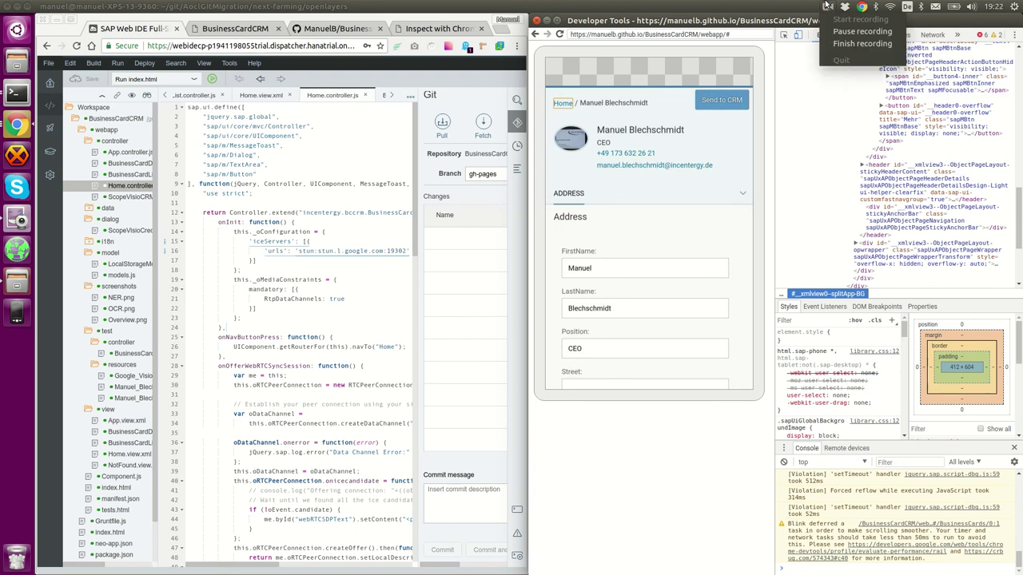